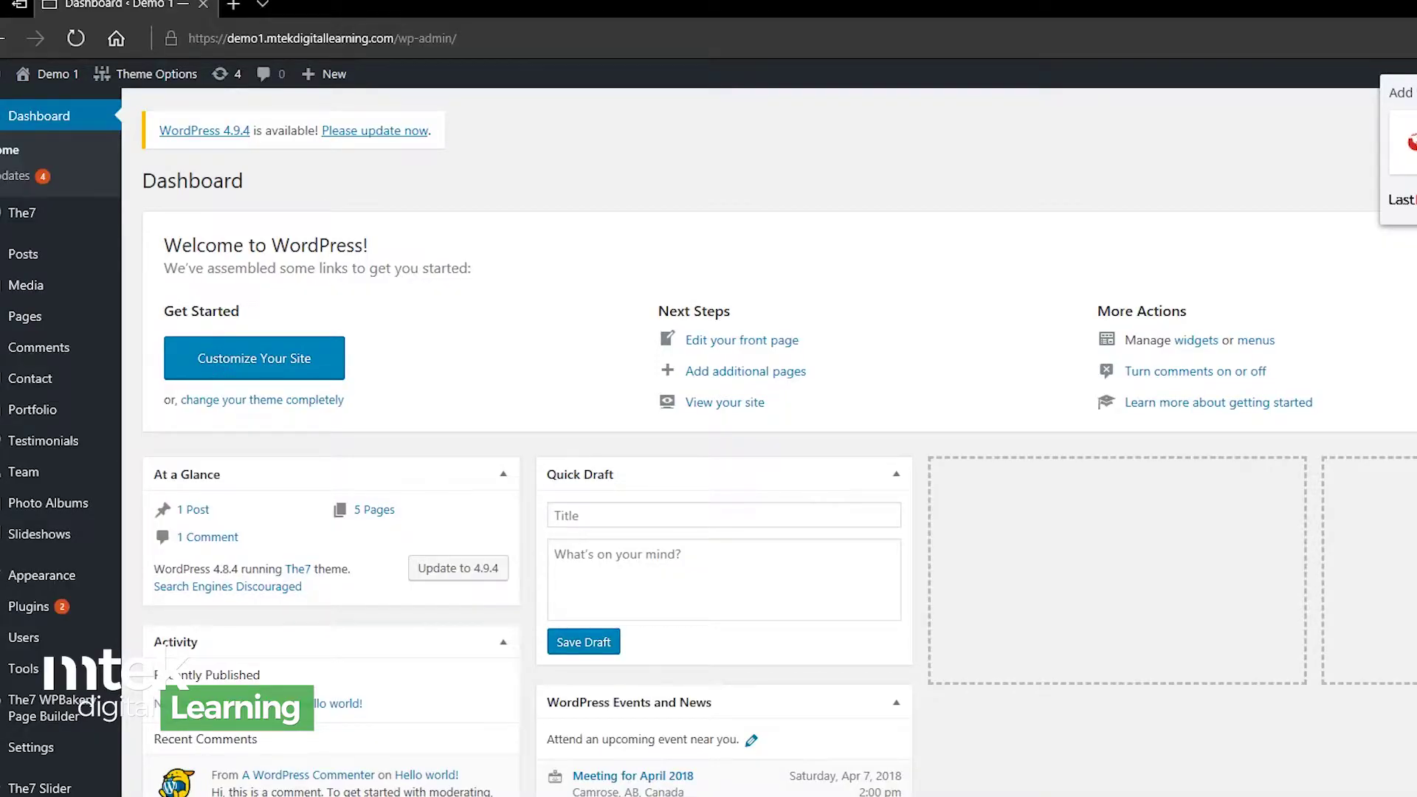
Open the All Pages list, which shows the site's 8 pages
left_click(52, 325)
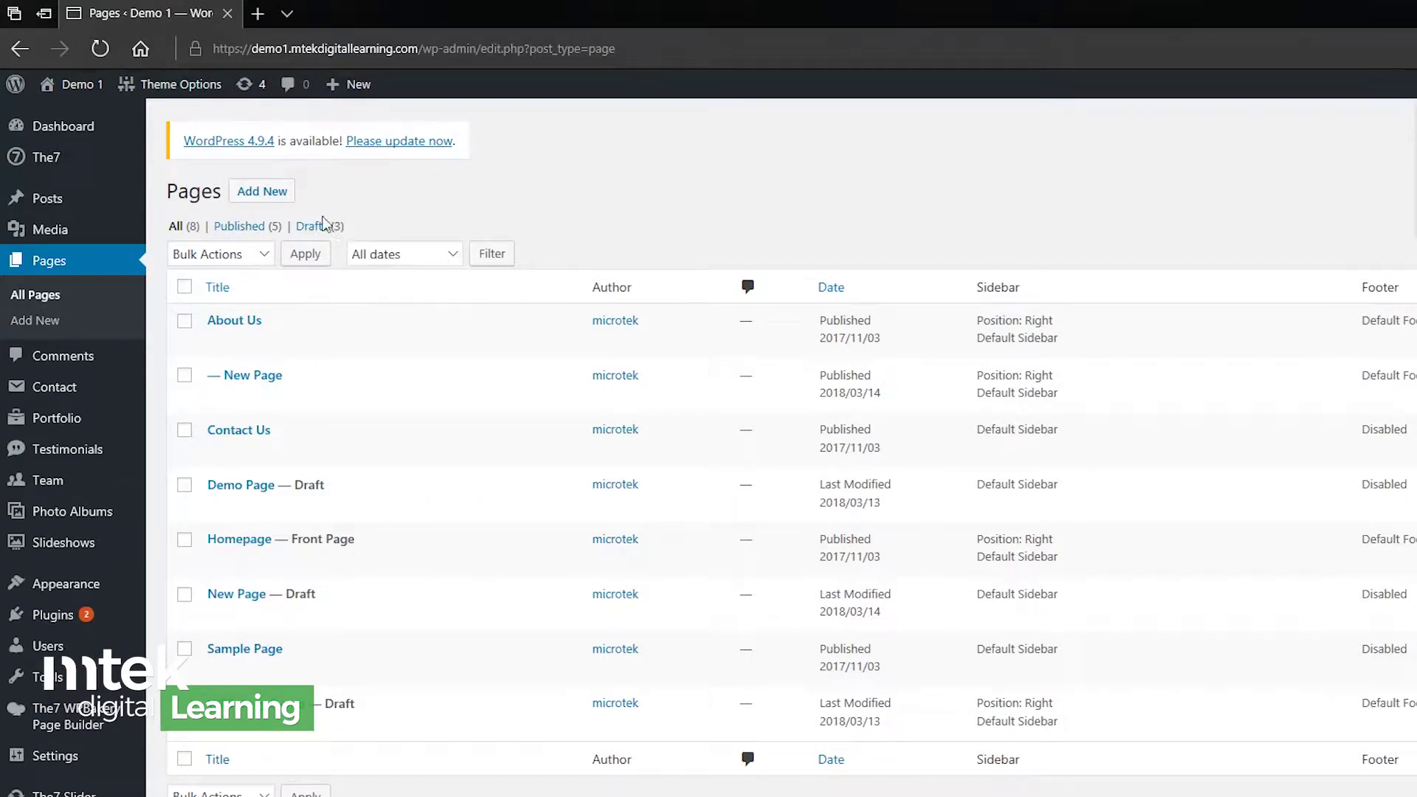
Start a new page and title it 'Demo New Page'
left_click(273, 197)
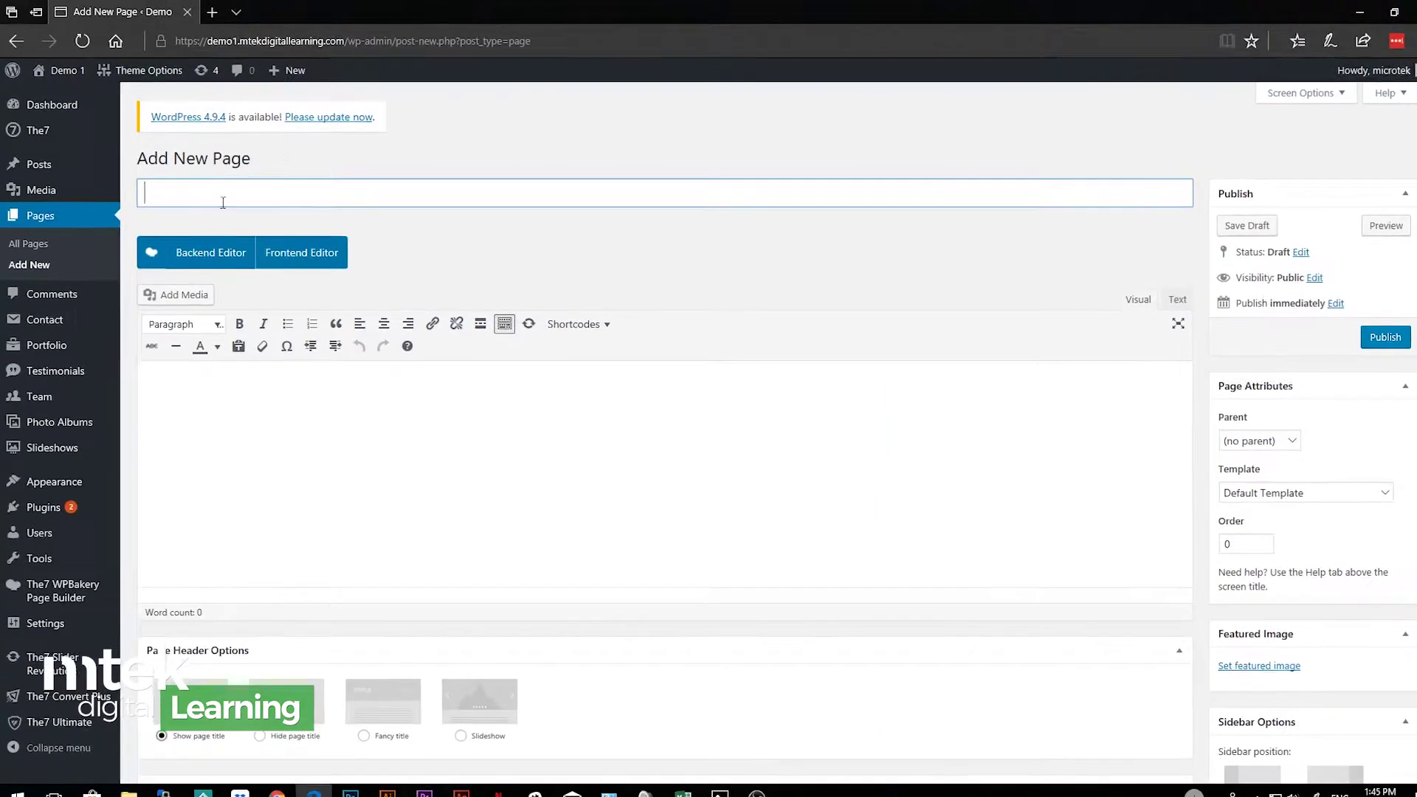
triple_click(255, 169)
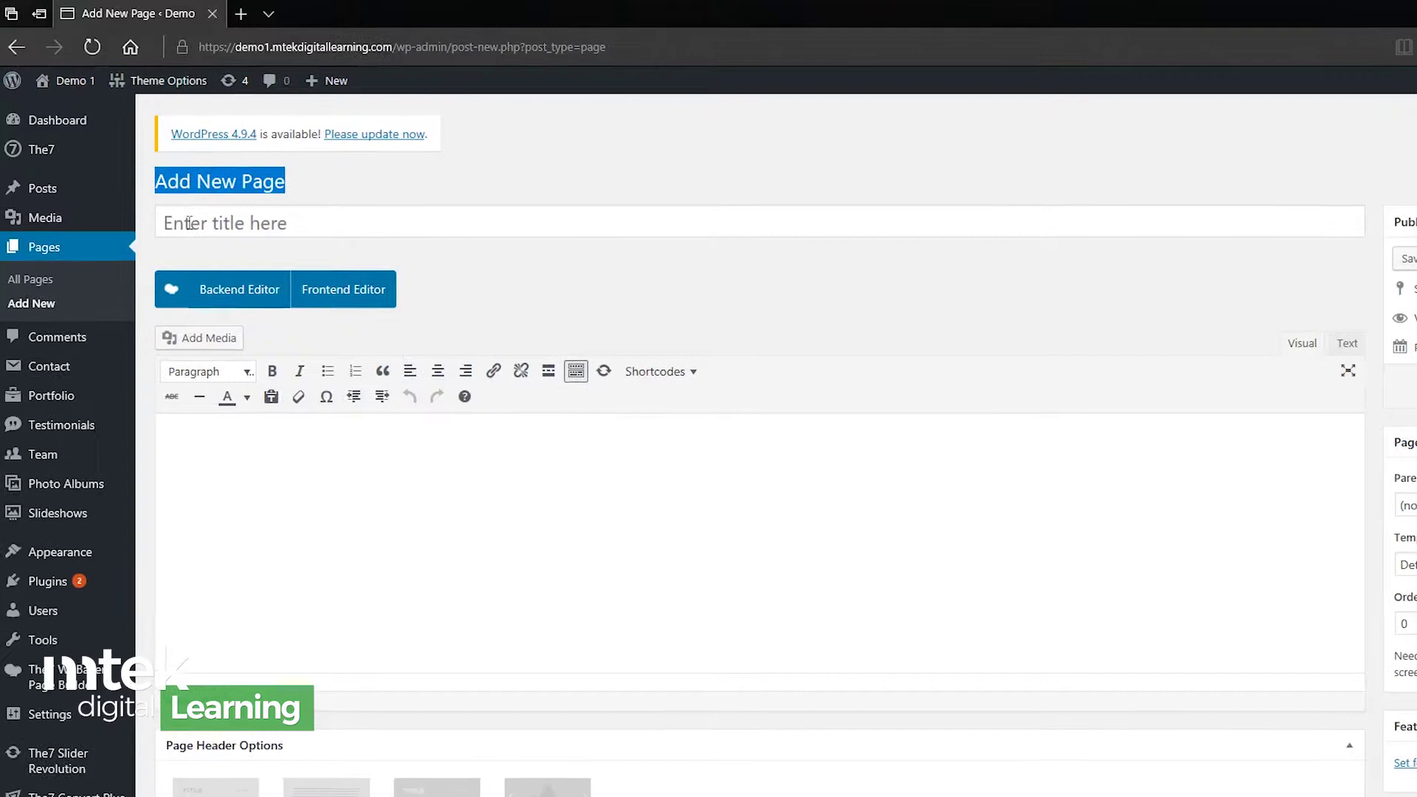
left_click(277, 228)
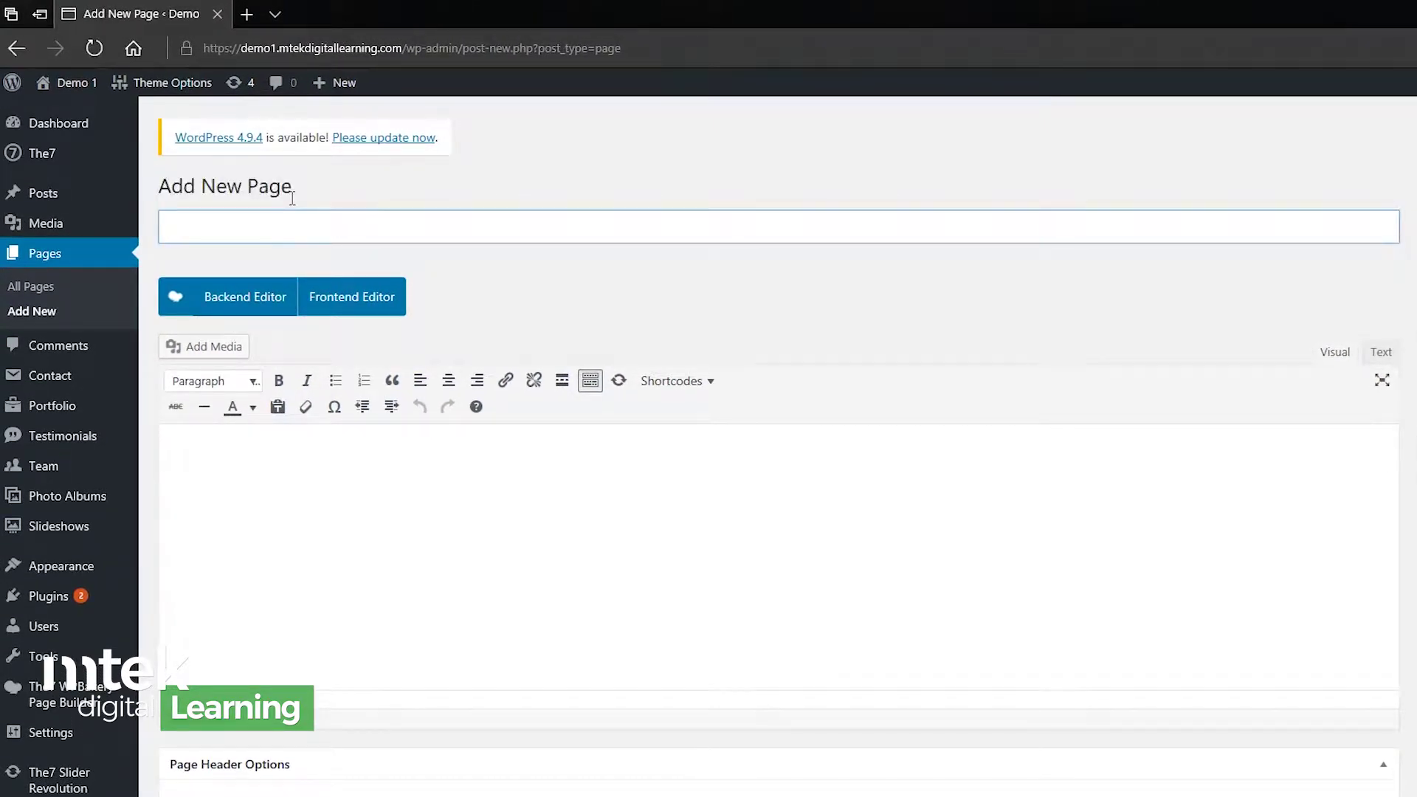
type("Demo New Page")
key("Tab")
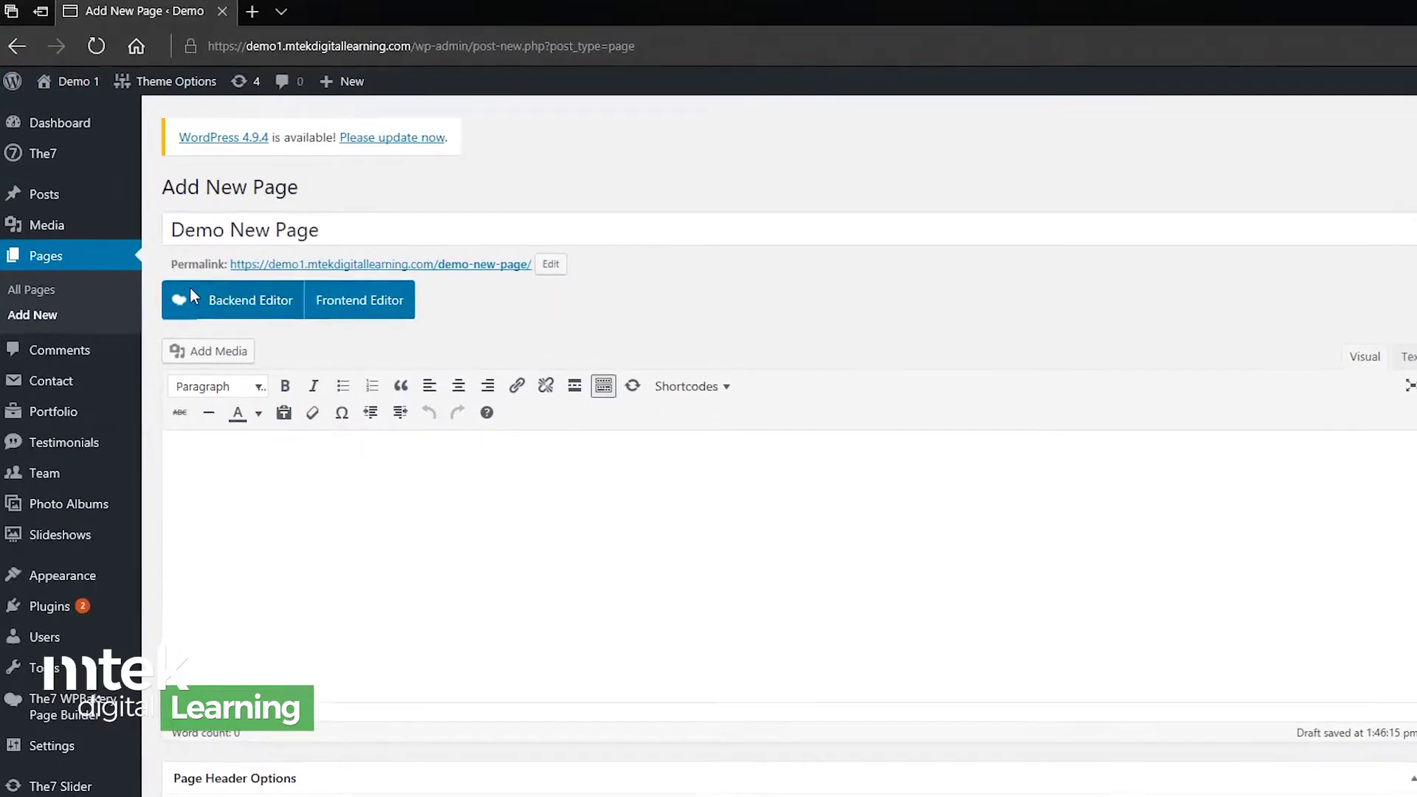
Review the permalink and cancel the edit, keeping the slug demo-new-page
left_click_drag(167, 266, 243, 292)
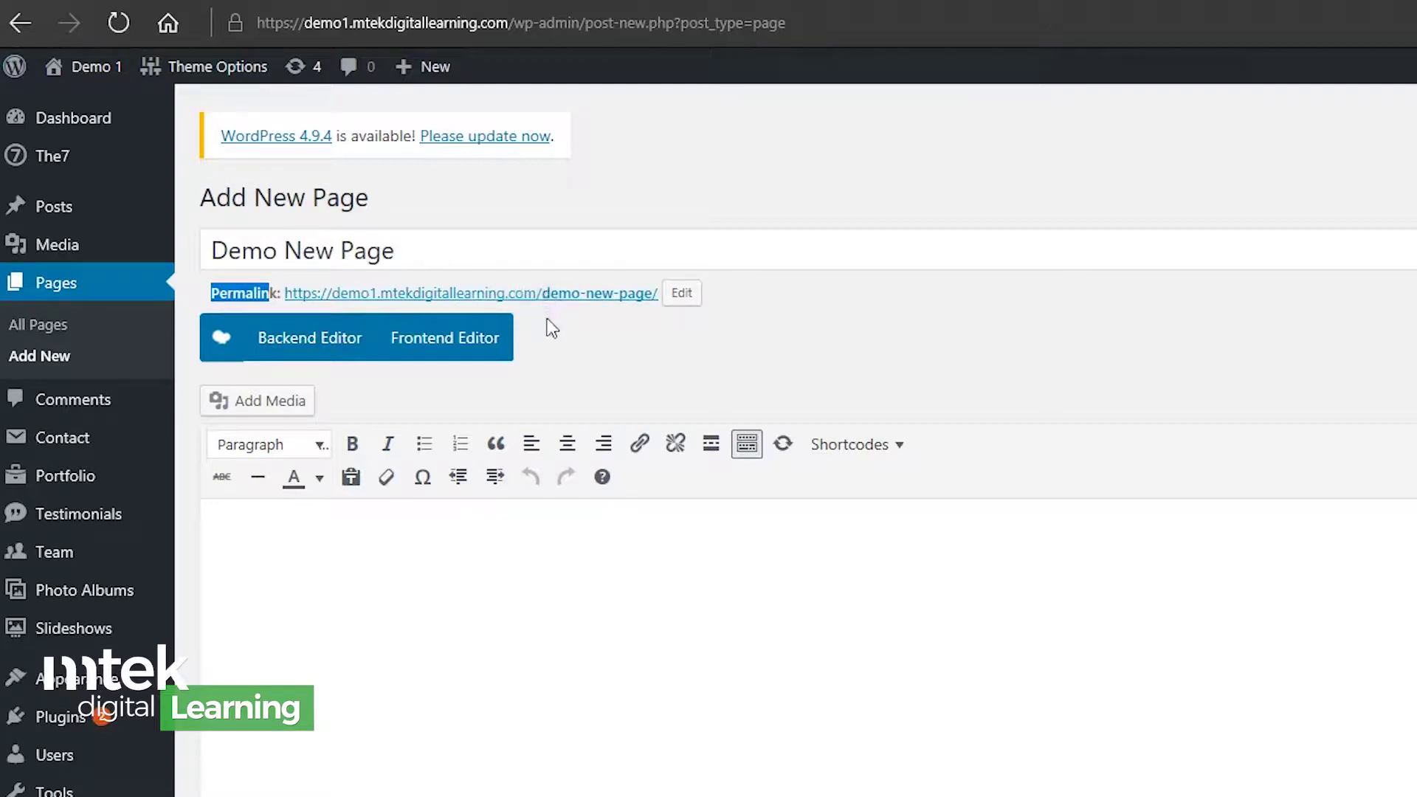
left_click(442, 253)
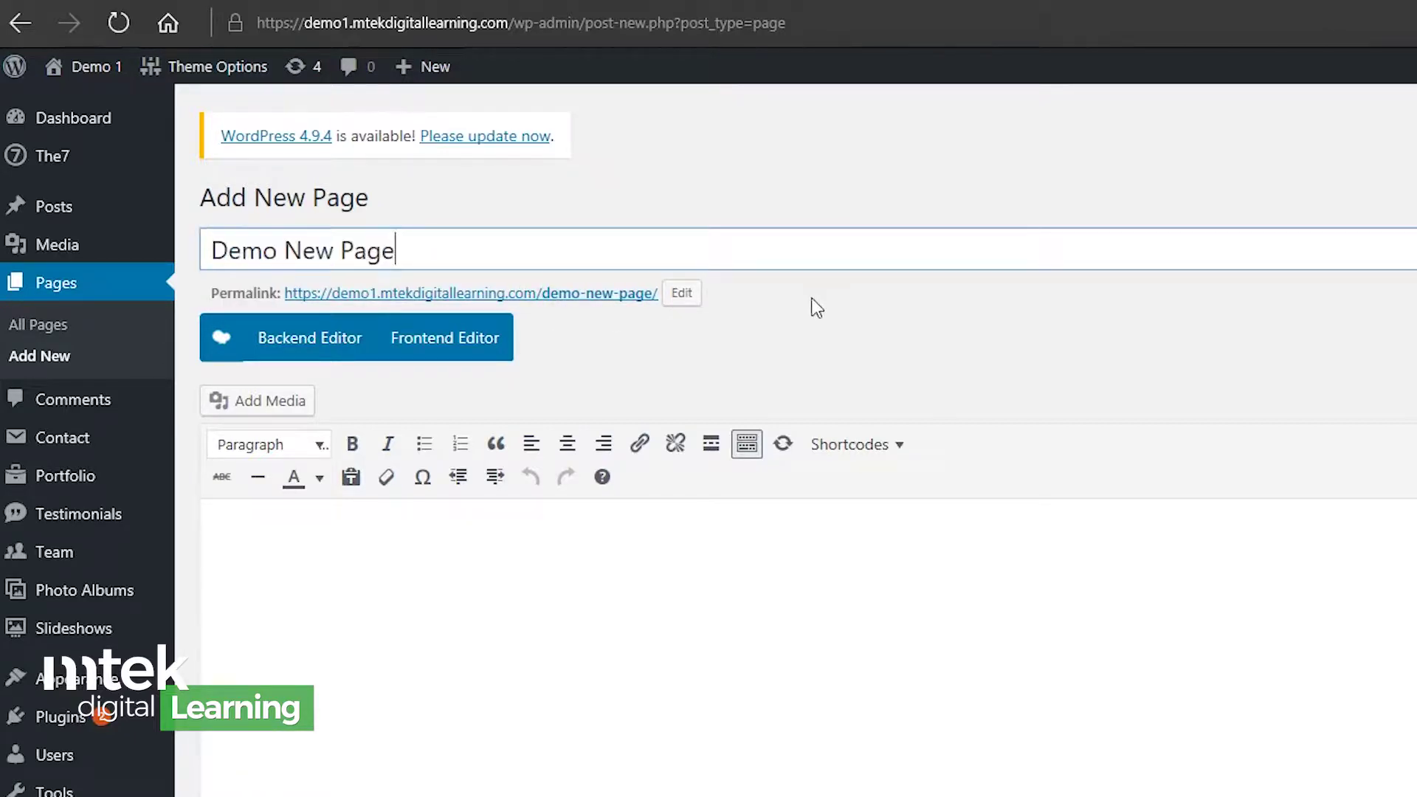
left_click(693, 303)
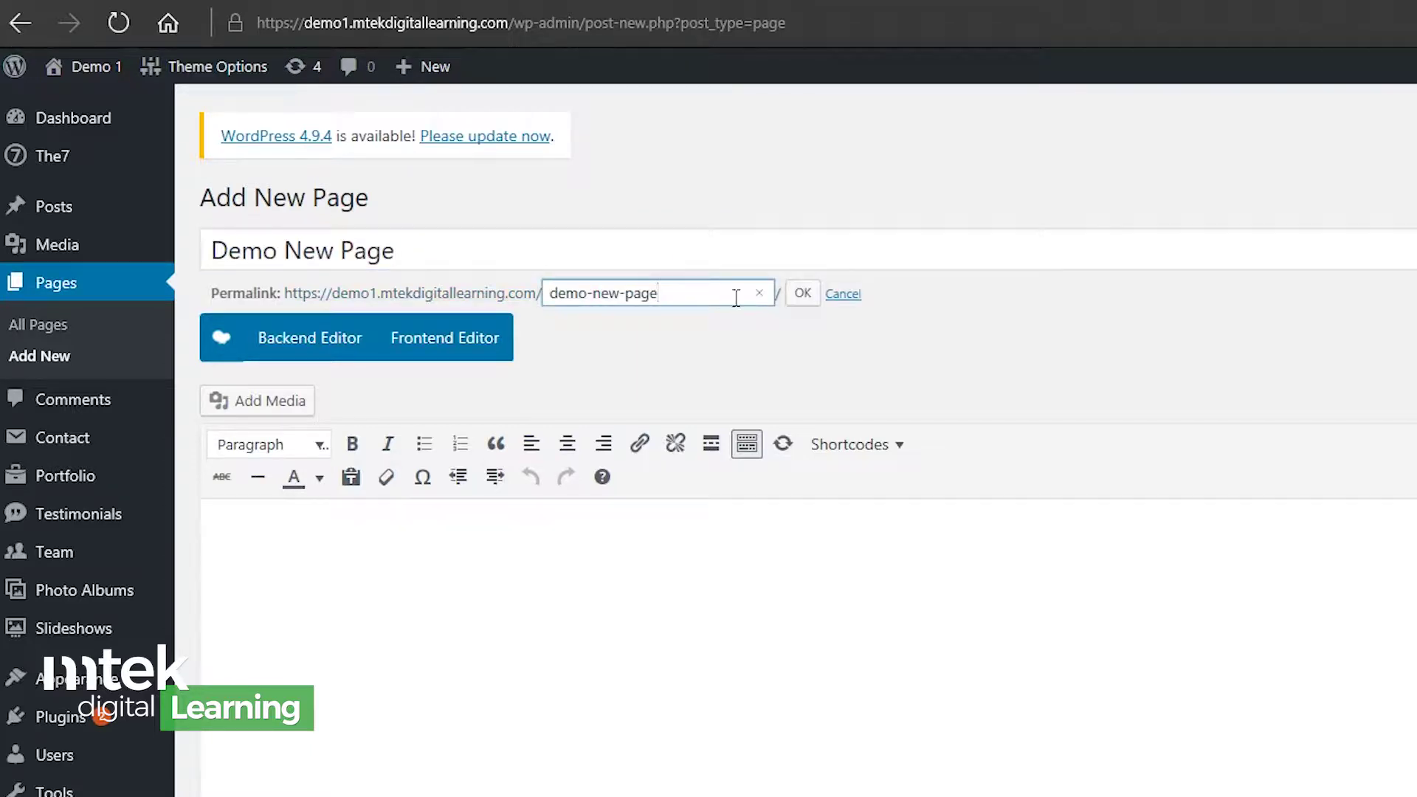
left_click_drag(736, 298, 539, 295)
left_click(928, 322)
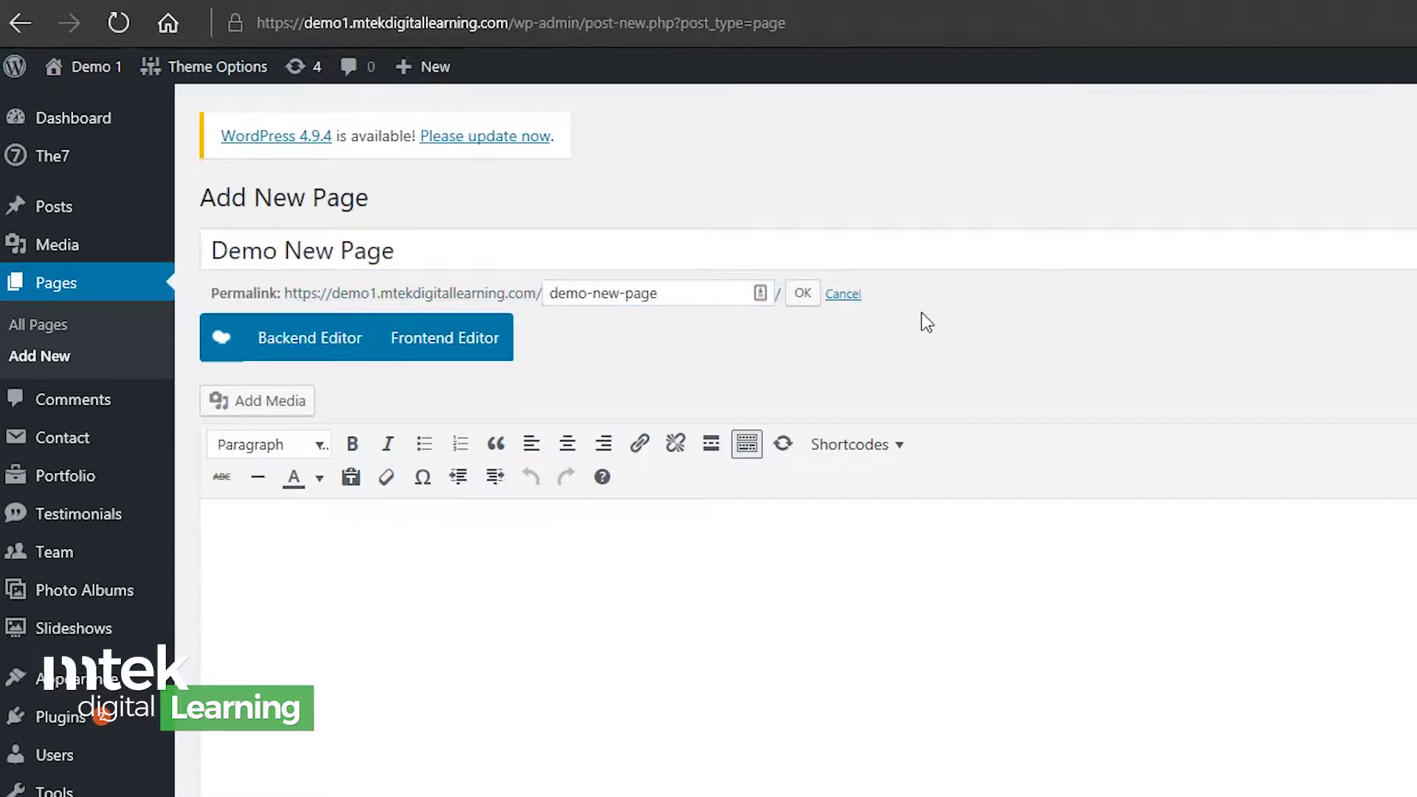
left_click(843, 294)
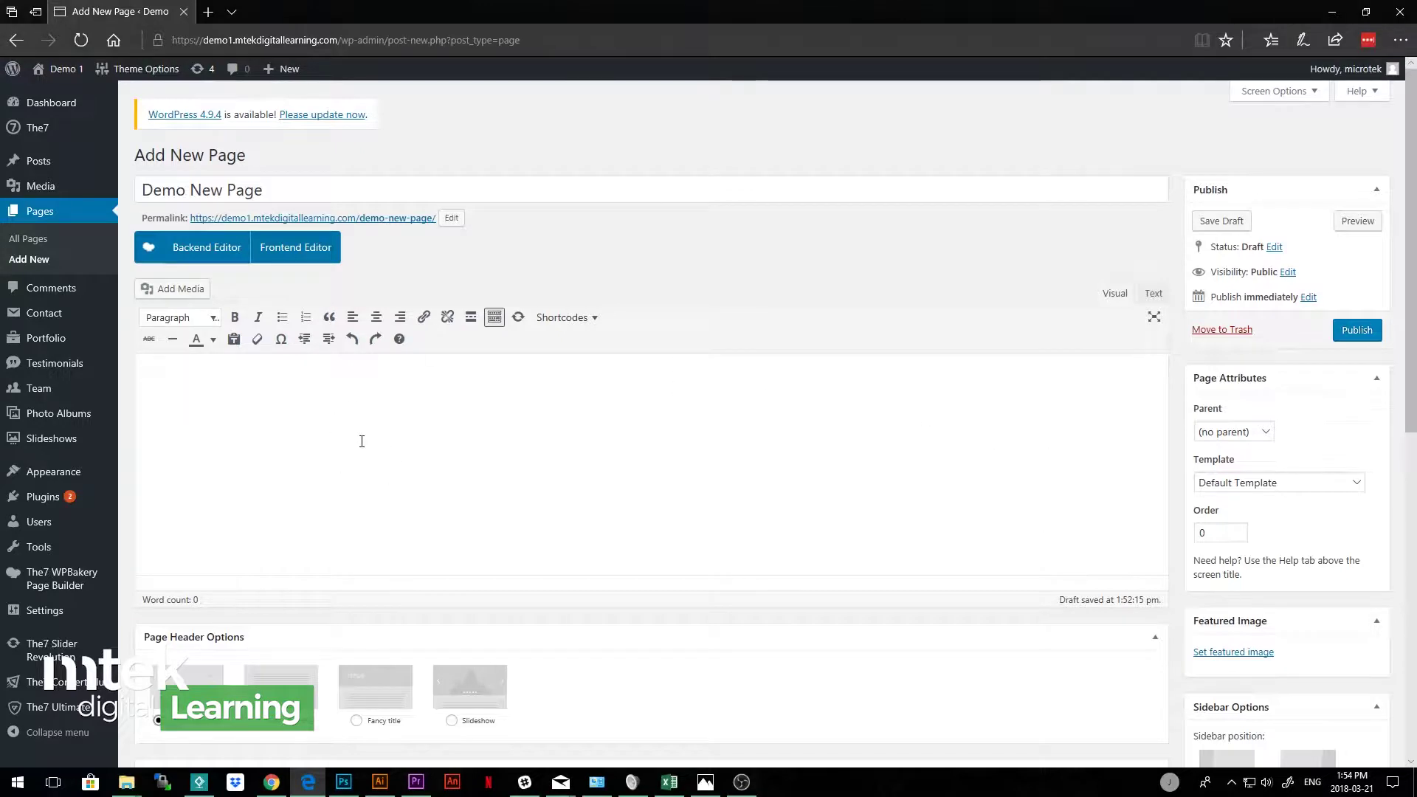
Paste the Lorem ipsum text into the body and break its opening sentence into its own paragraph
type("Lorem ipsum dolor sit amet, consectetur adipiscing elit. In velit velit, gravida a volutpat et, iaculis quis elit. Vestibulum ante ipsum primis in faucibus orci luctus et ultrices posuere cubilia Curae; Etiam aliquet aliquet orci. In velit velit, gravida a volutpat et, iaculis quis elit. Vestibulum ante ipsum primis in faucibus orci luctus et ultrices posuere cubilia Curae; Etiam aliquet aliquet orci. In velit velit, gravida a volutpat et, iaculis quis elit. Vestibulum ante ipsum primis in faucibus orci luctus et ultrices posuere cubilia Curae; Etiam aliquet aliquet orci. In velit velit, gravida a volutpat et, iaculis quis elit. Vestibulum ante ipsum primis in faucibus orci luctus et ultrices posuere cubilia Curae; Etiam aliquet aliquet orci. In velit velit, gravida a volutpat et, iaculis quis elit. Vestibulum ante ipsum primis in faucibus orci luctus et ultrices posuere cubilia Curae; Etiam aliquet aliquet orci.")
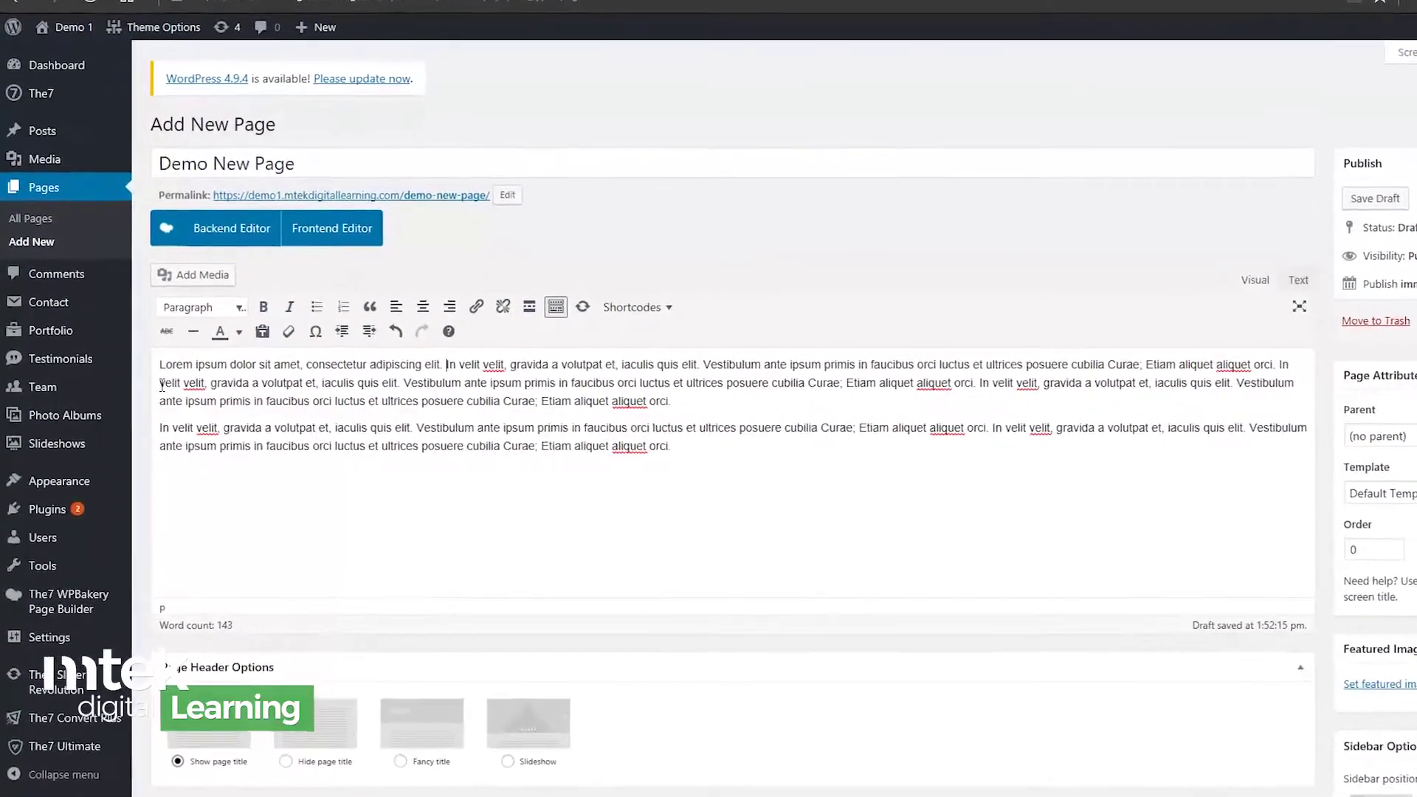
key("Return")
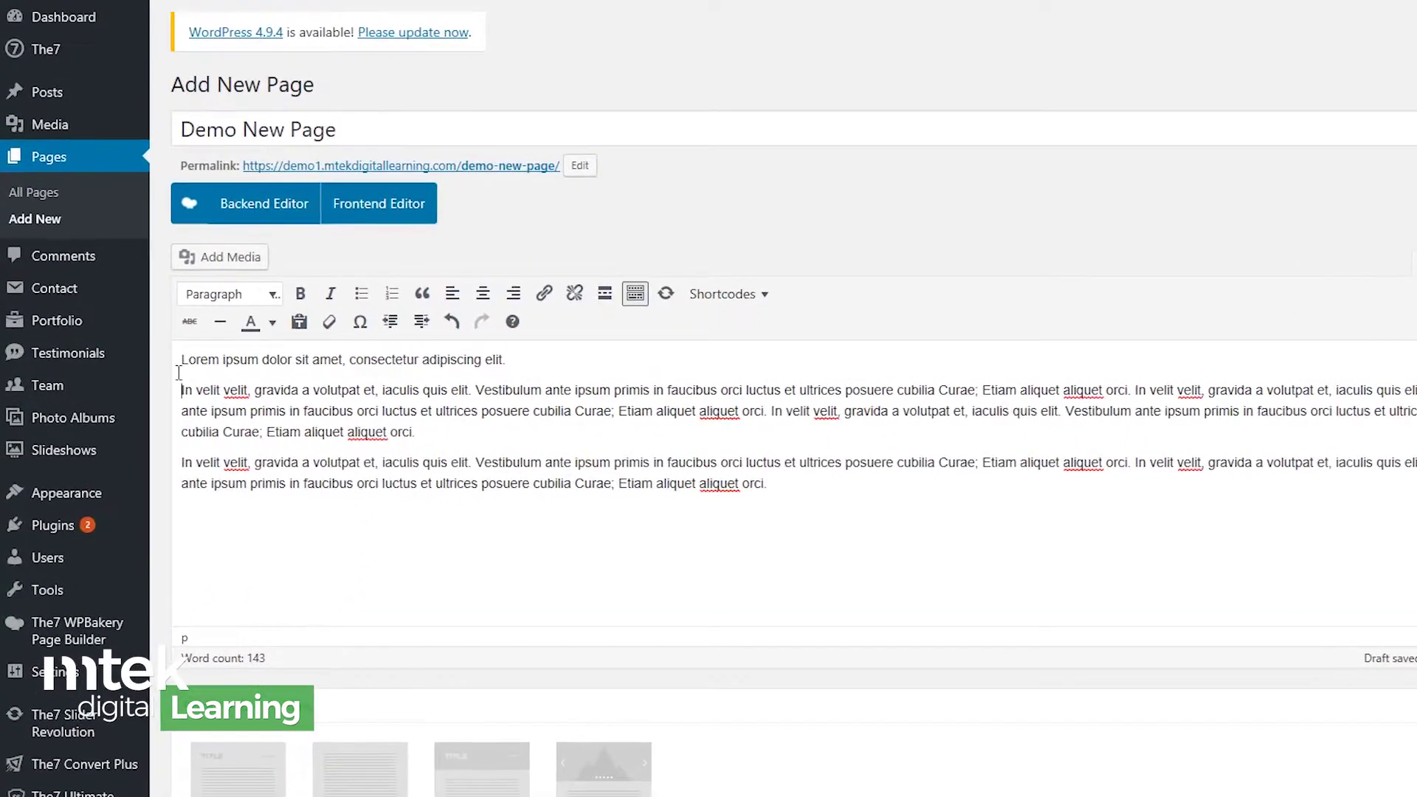
Format the opening sentence as Heading 1
left_click_drag(538, 359, 182, 344)
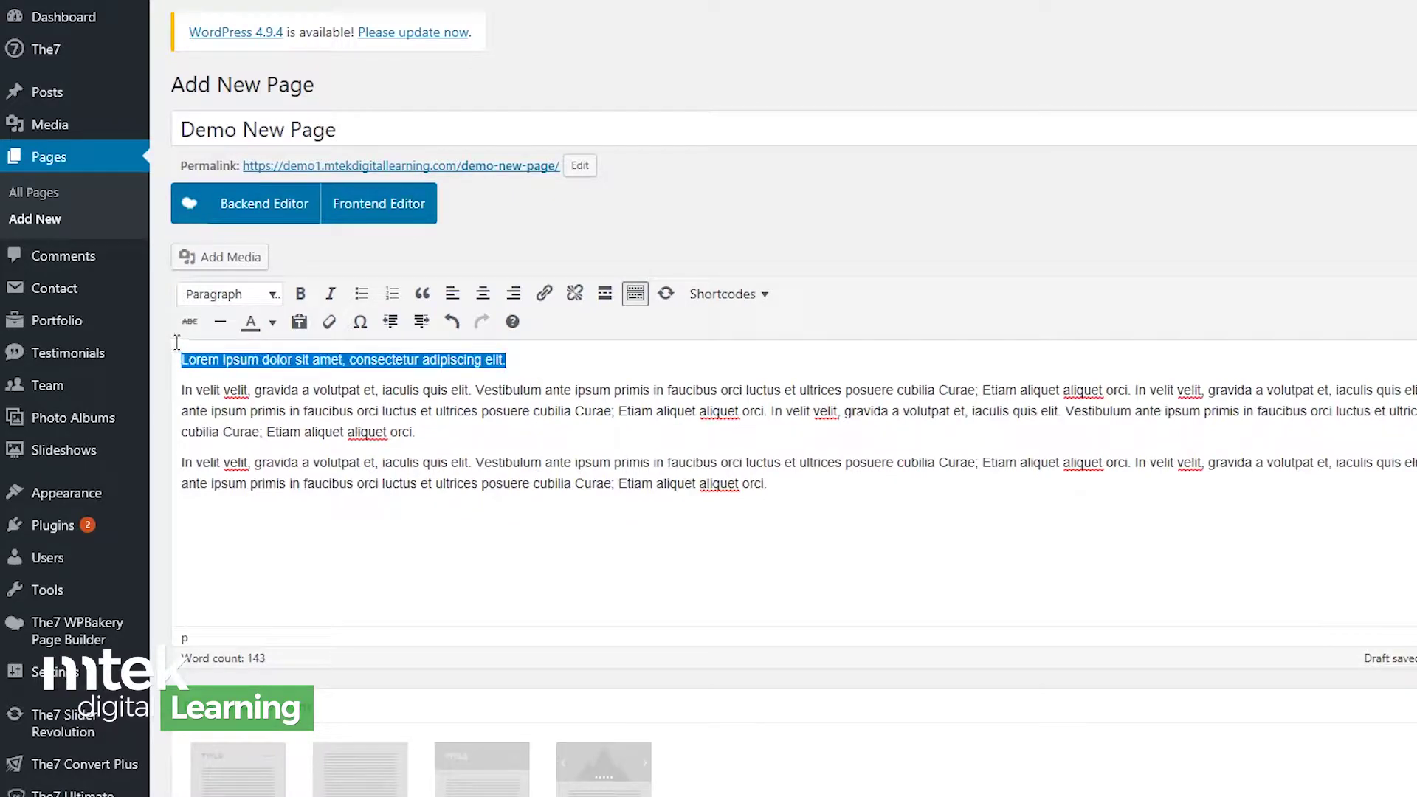
left_click(271, 295)
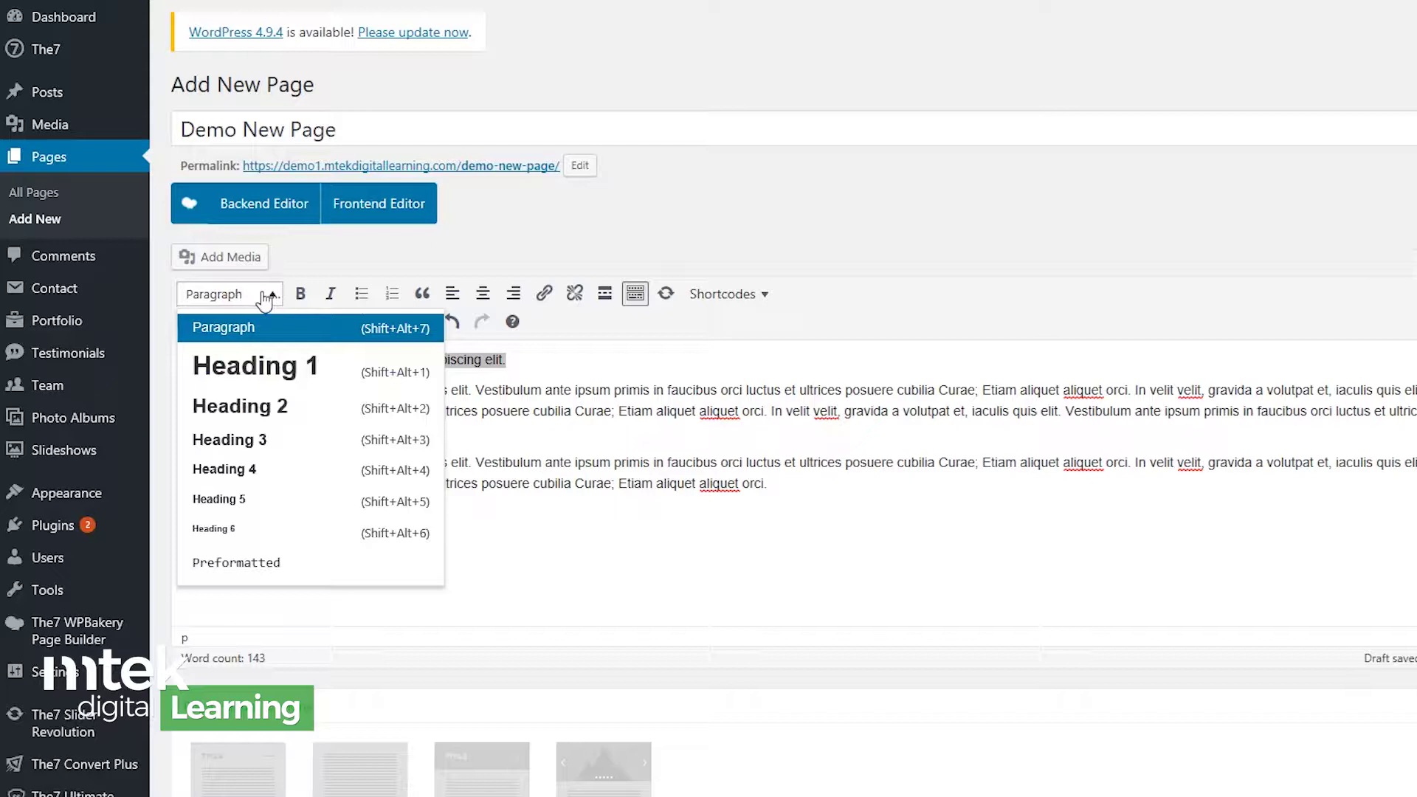
left_click(268, 380)
left_click(940, 380)
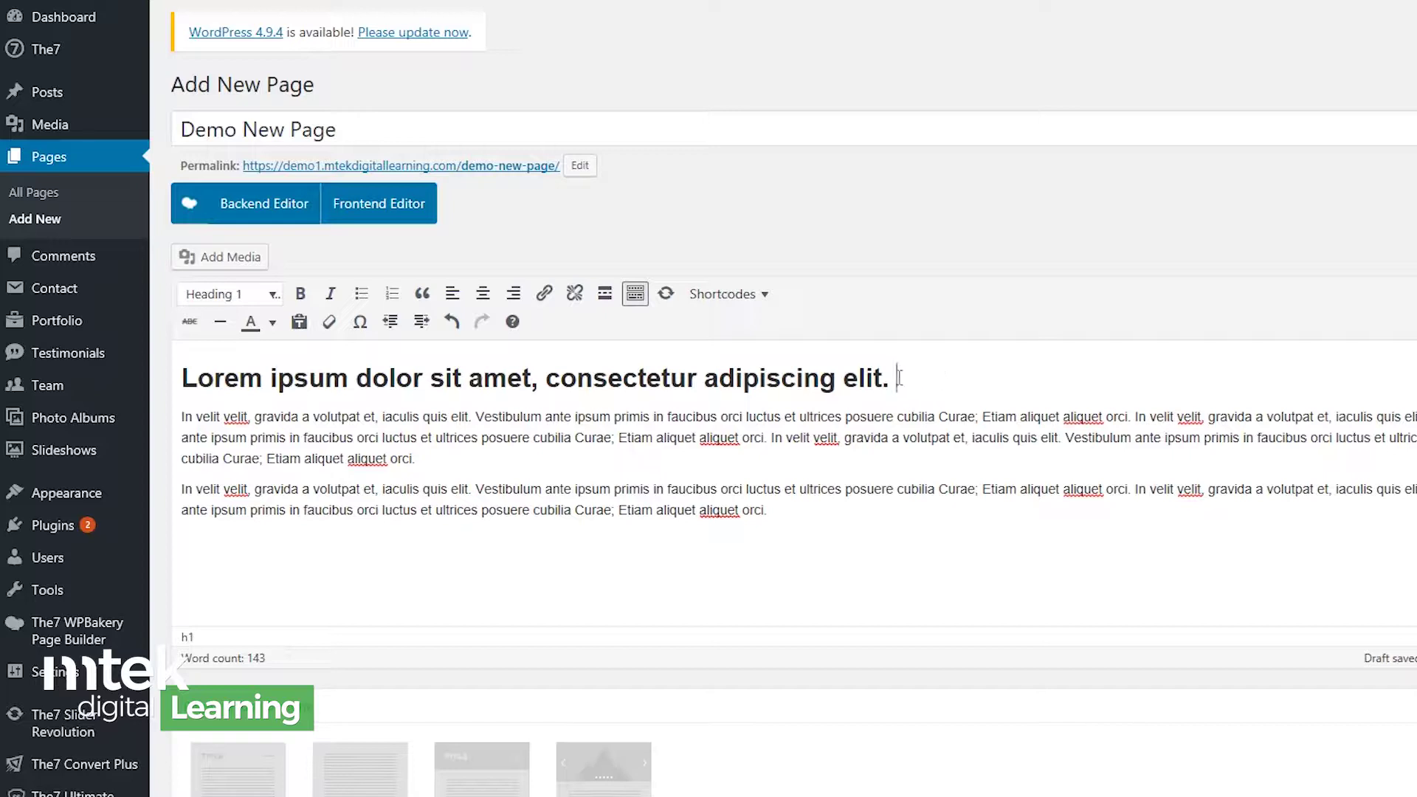
left_click_drag(899, 379, 188, 344)
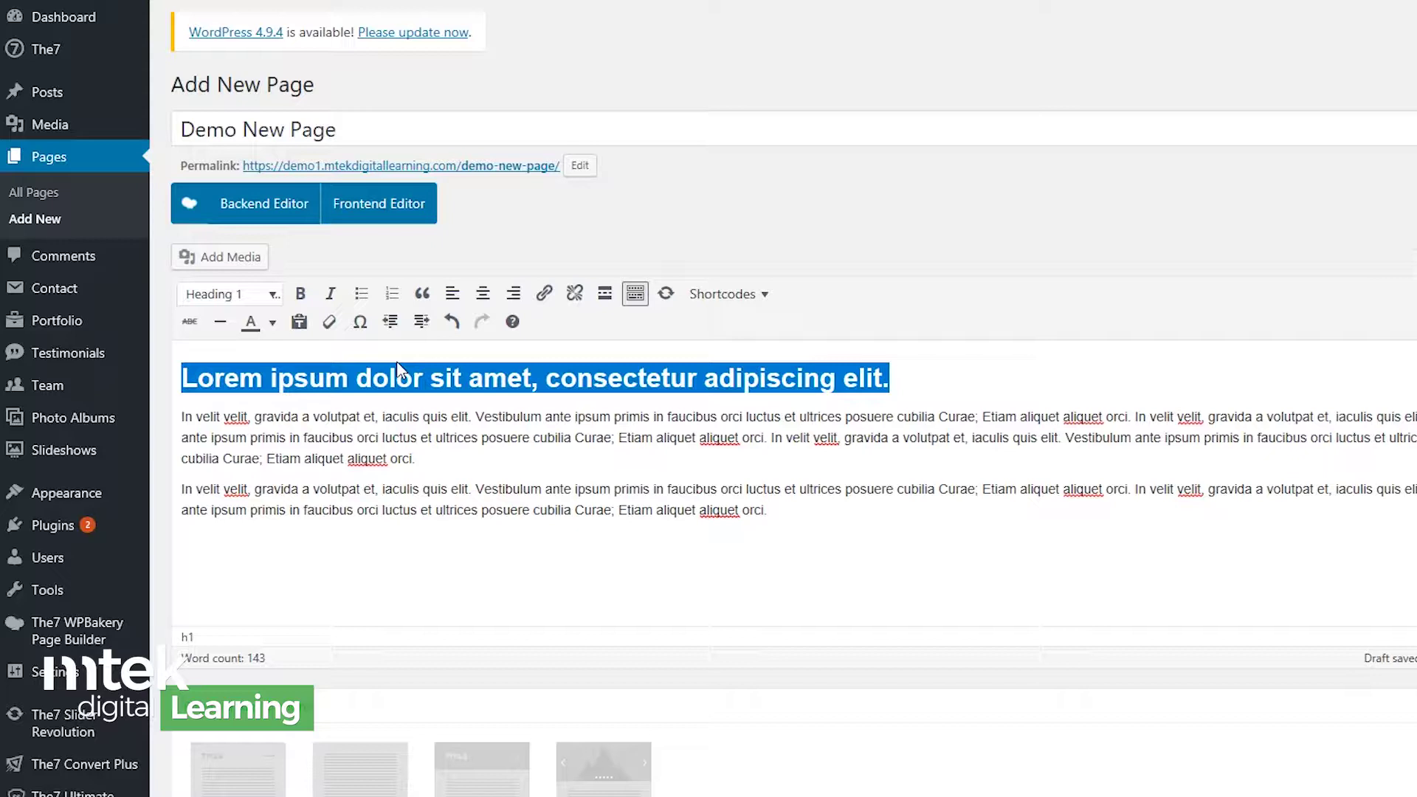
Split off the second paragraph's first sentence and format it as Heading 3
left_click(431, 475)
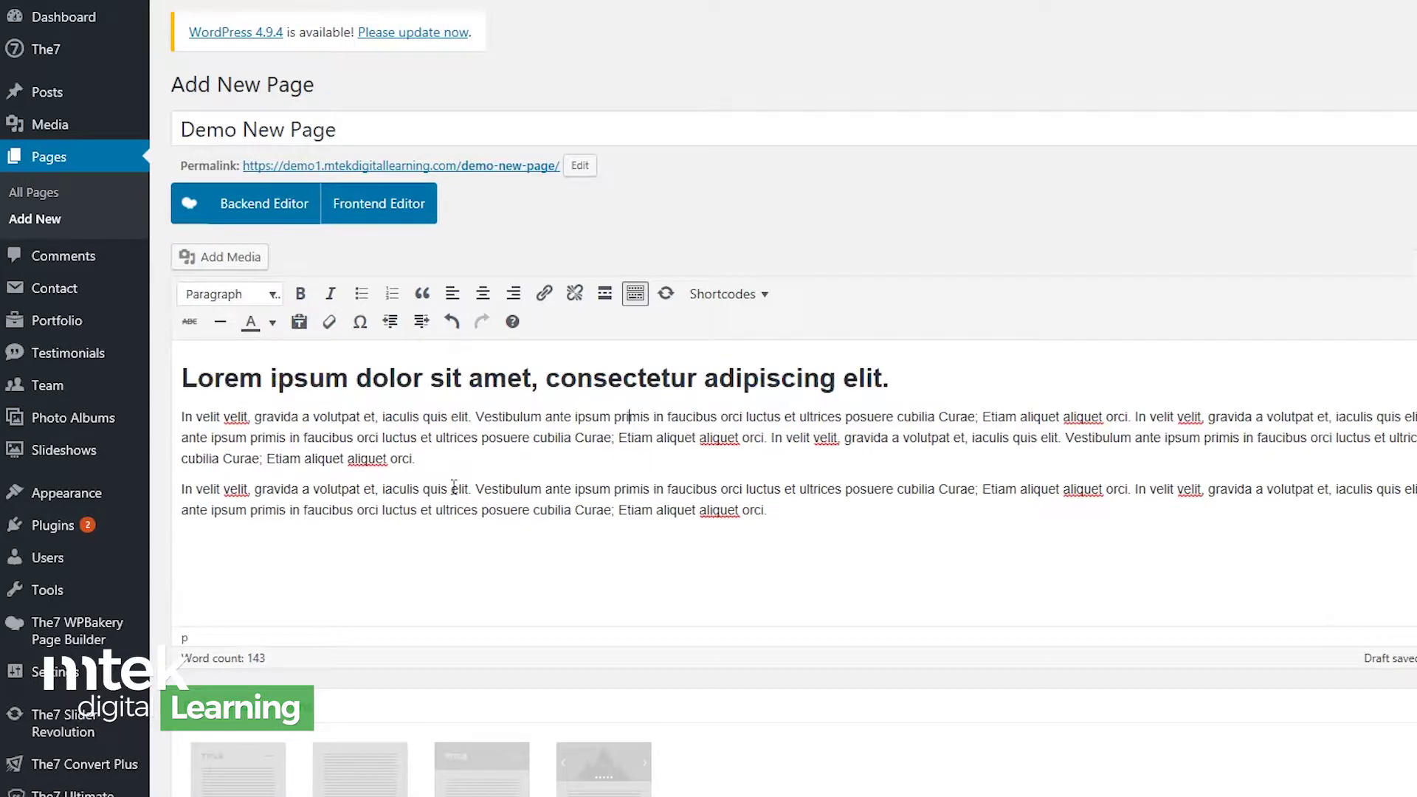
key("Return")
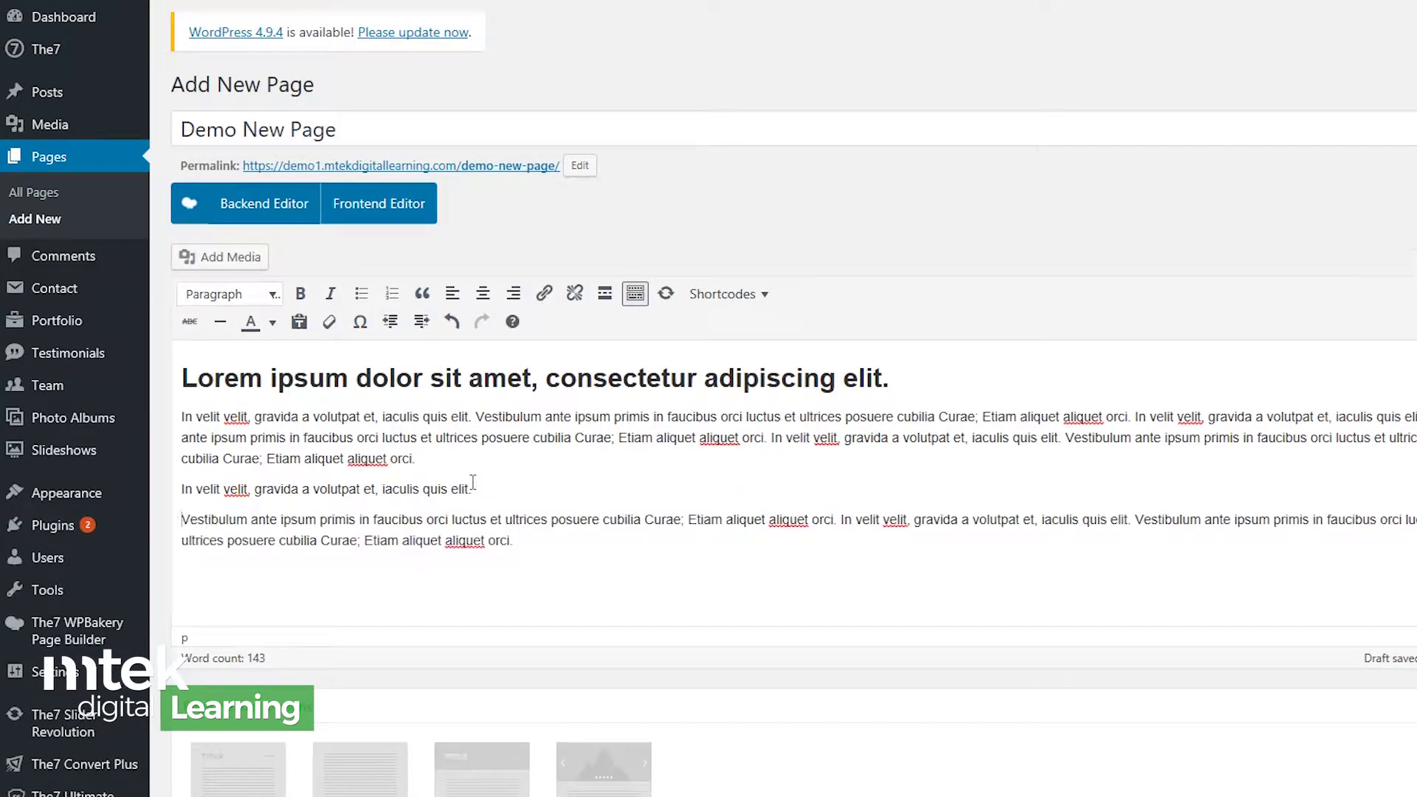
left_click_drag(481, 483, 168, 491)
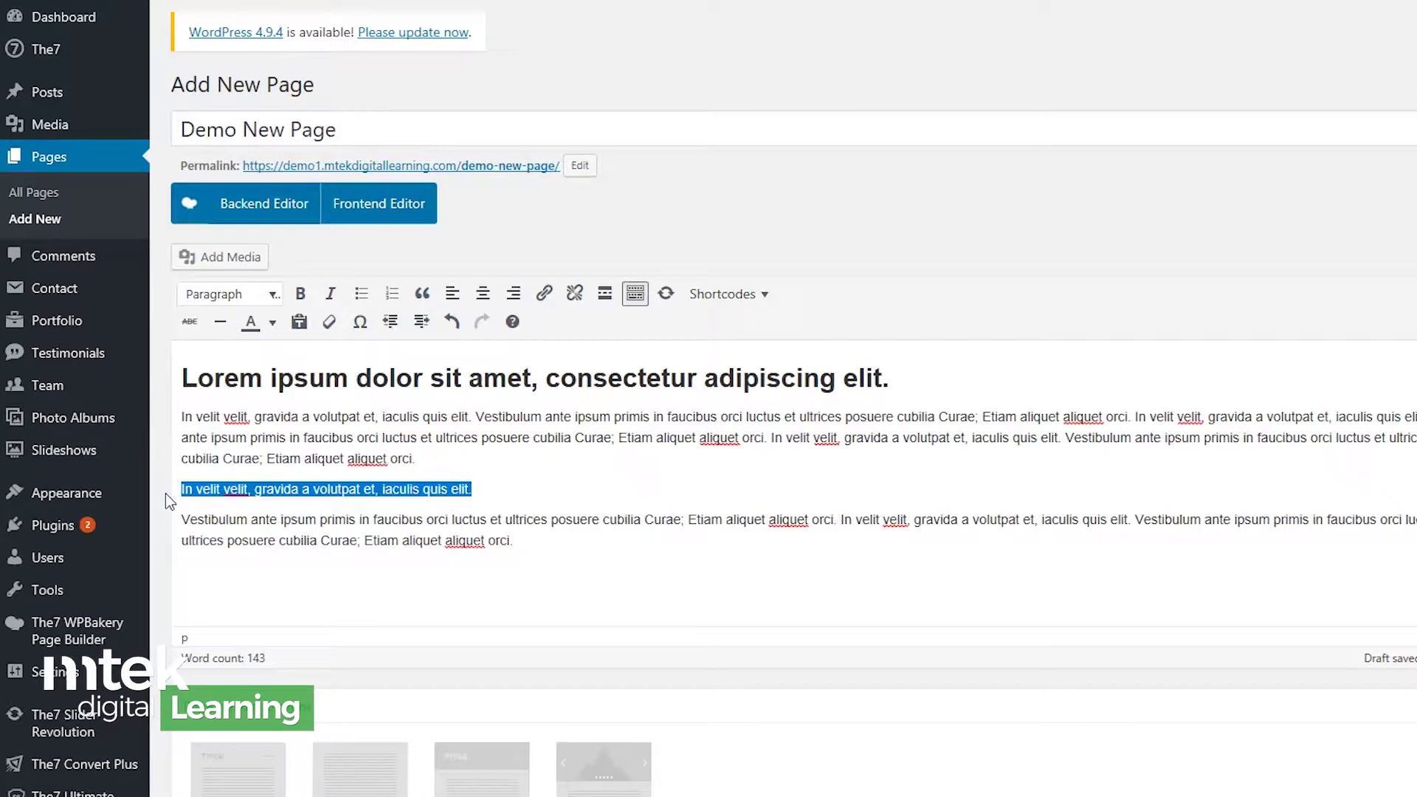
left_click(266, 294)
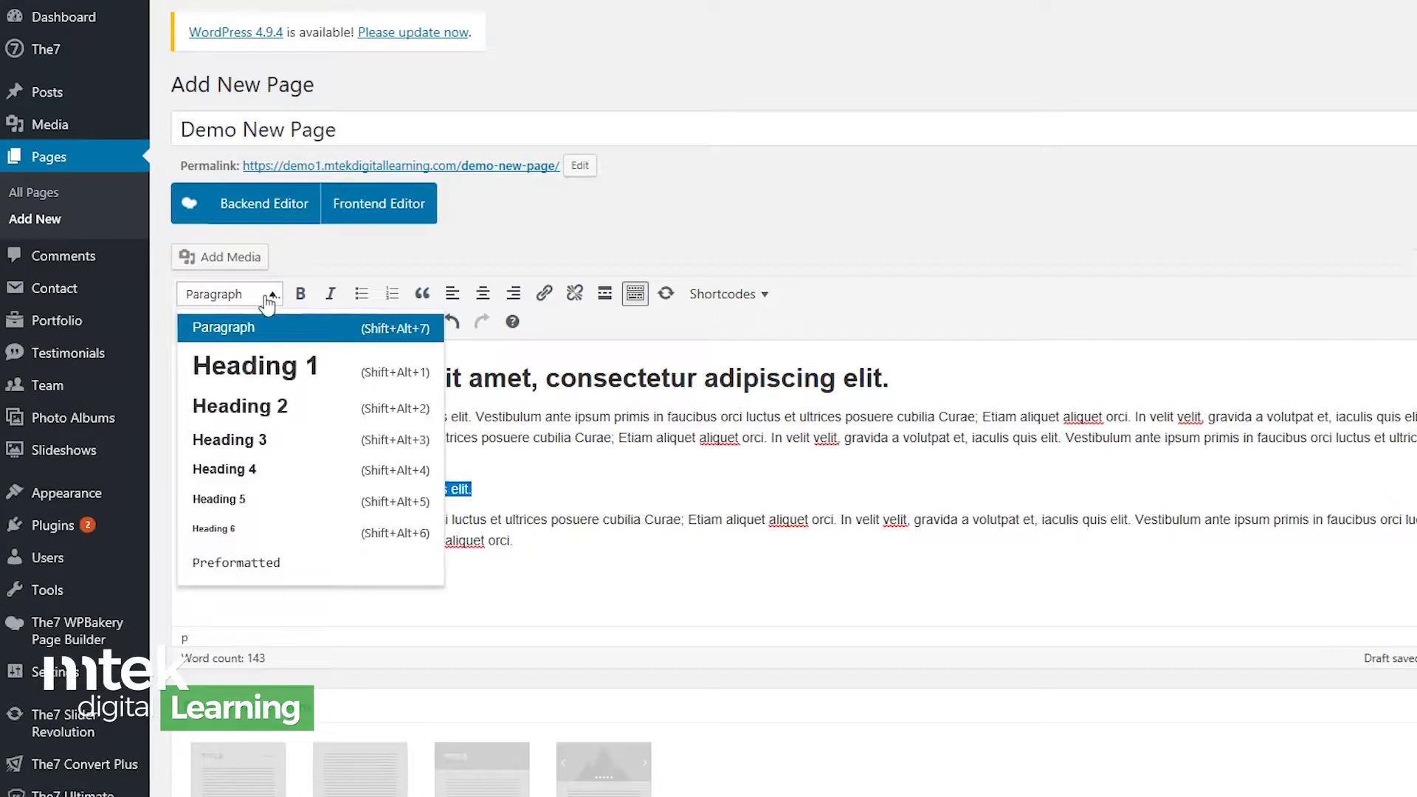
left_click(284, 443)
left_click(599, 483)
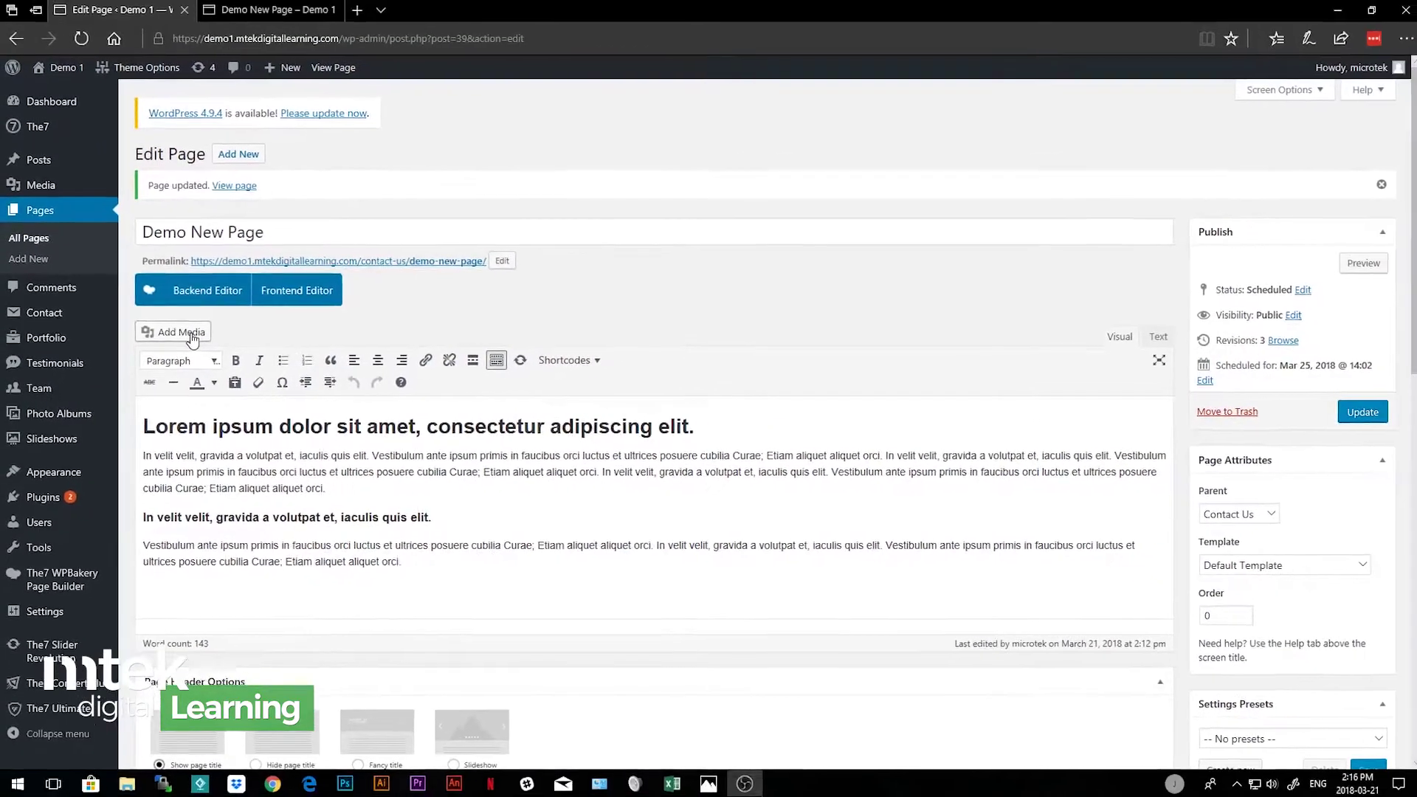
Open the Add Media window and look at the Upload Files drop area
left_click(191, 338)
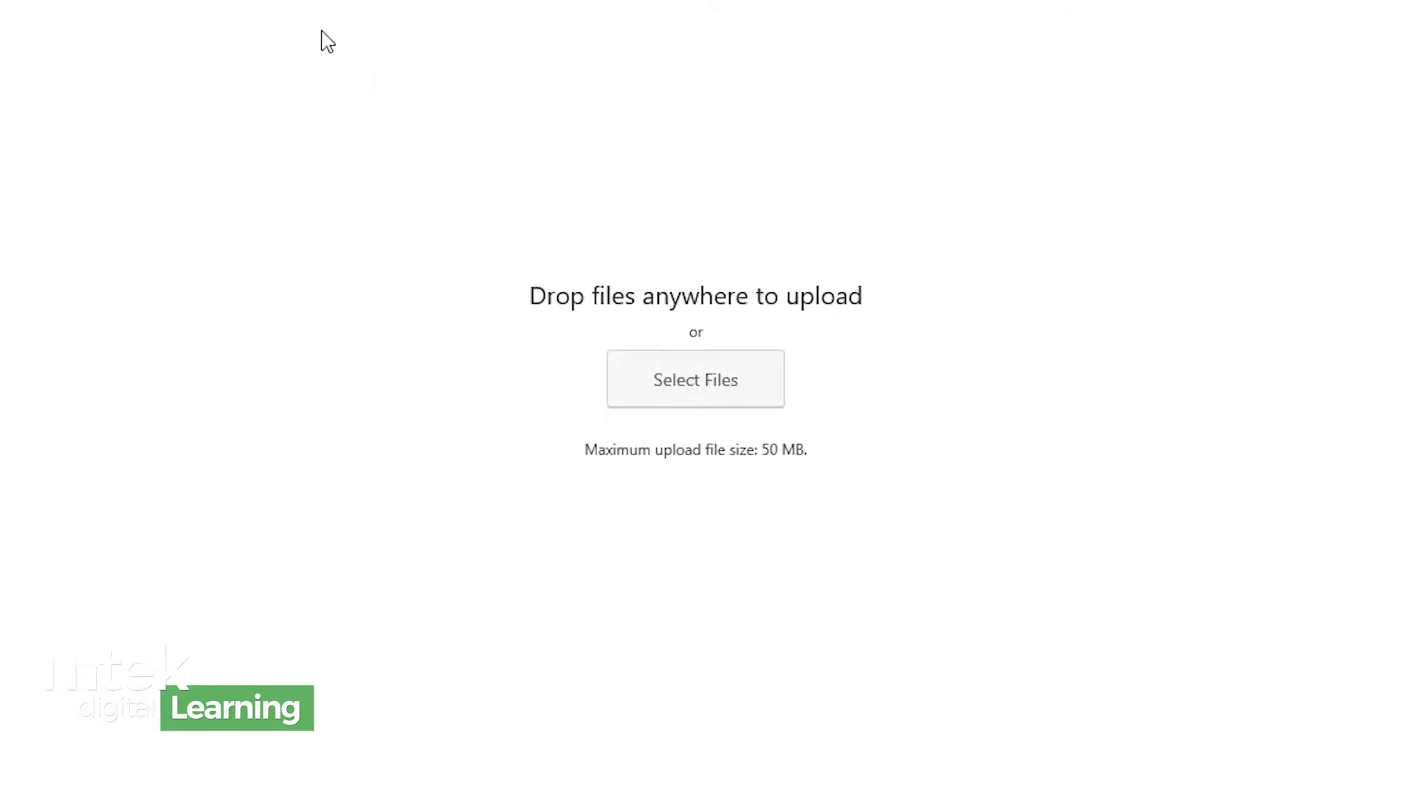
left_click_drag(528, 297, 815, 295)
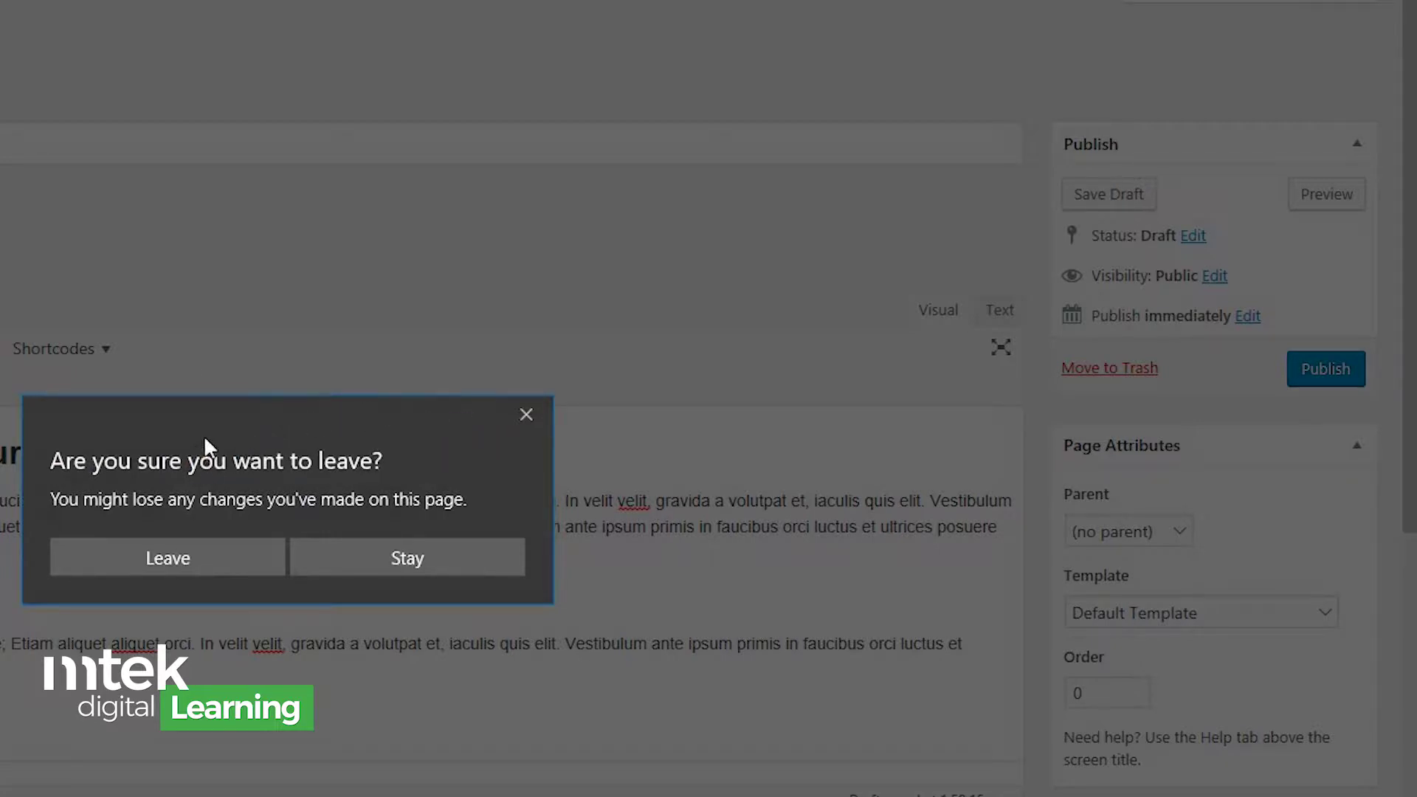
left_click(526, 414)
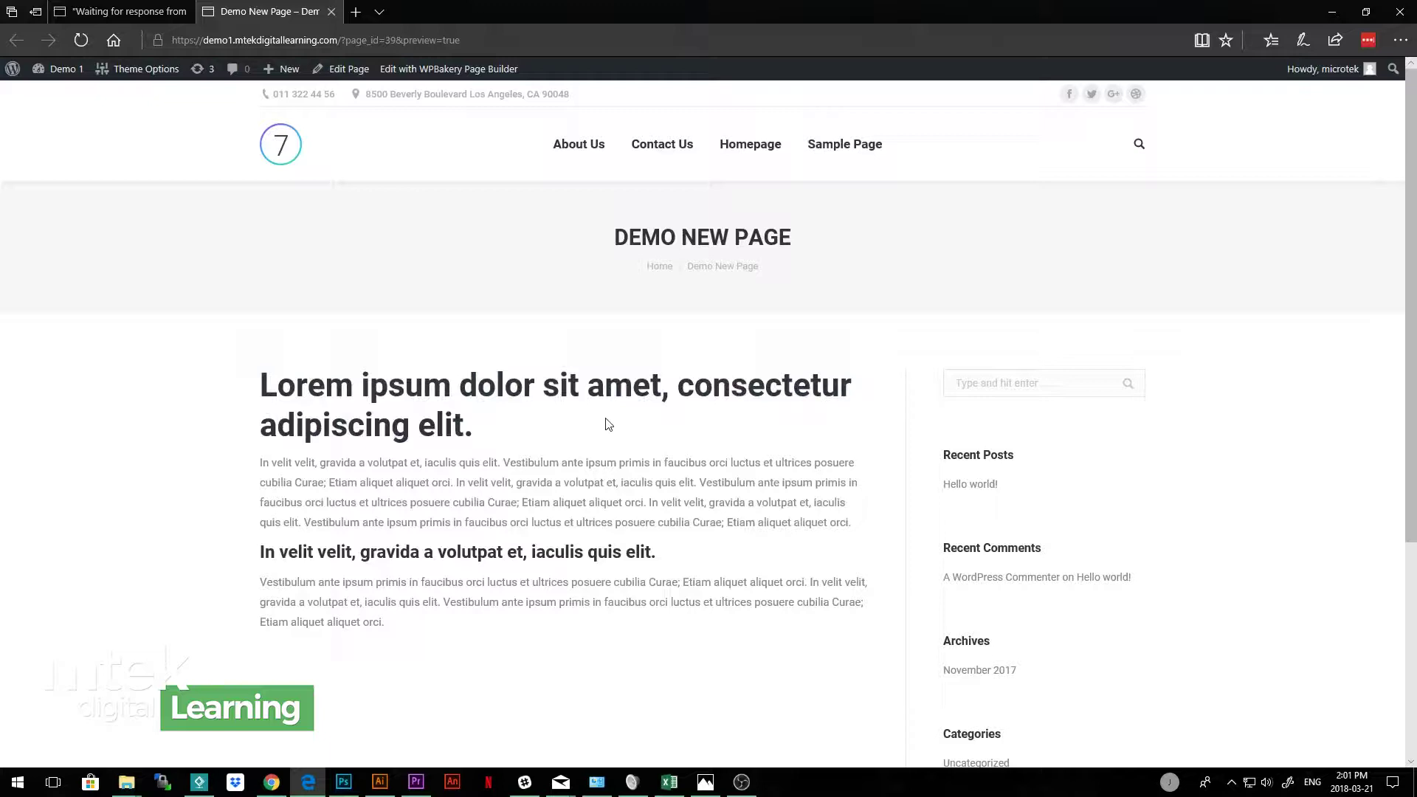
Look over the page preview, then return to the editor
left_click_drag(538, 712, 280, 430)
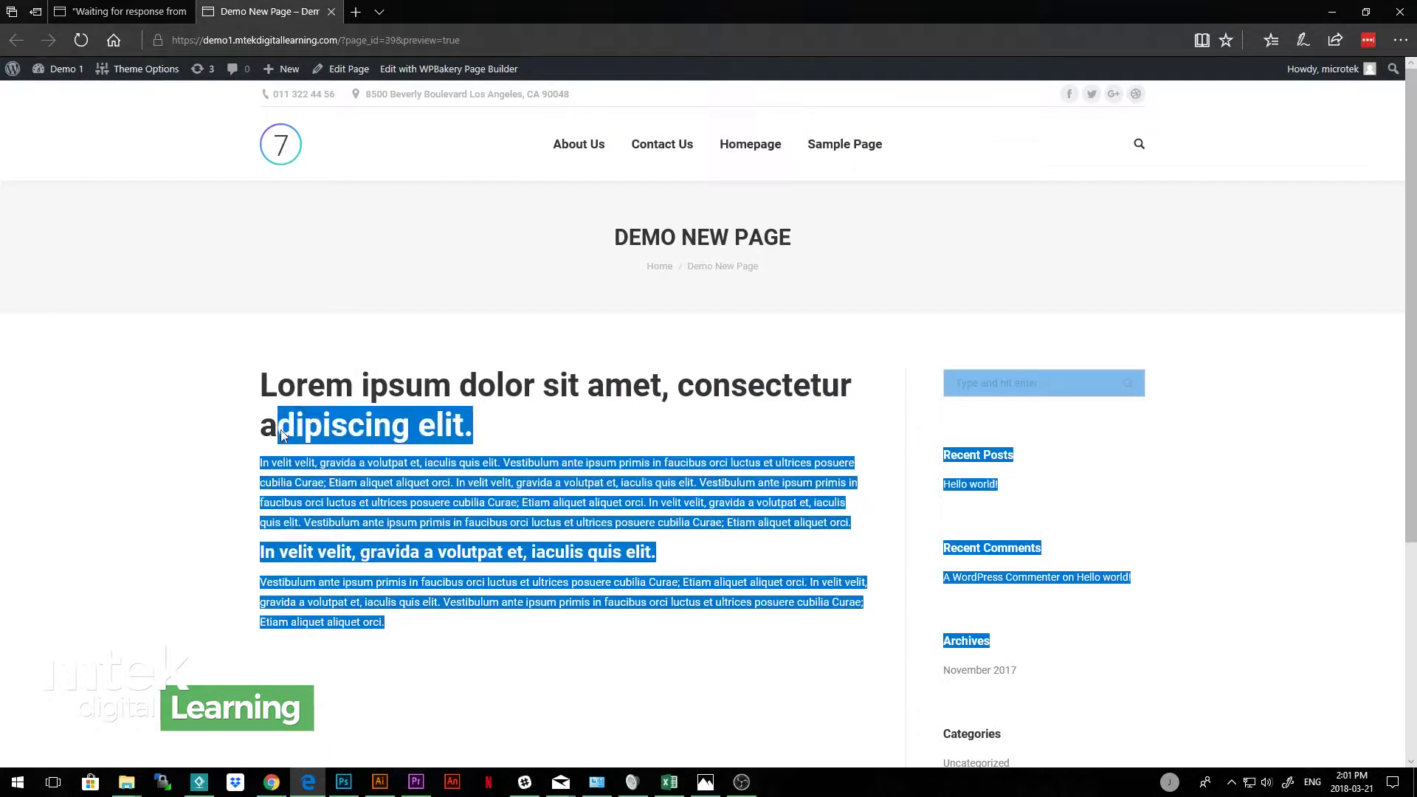
left_click(238, 378)
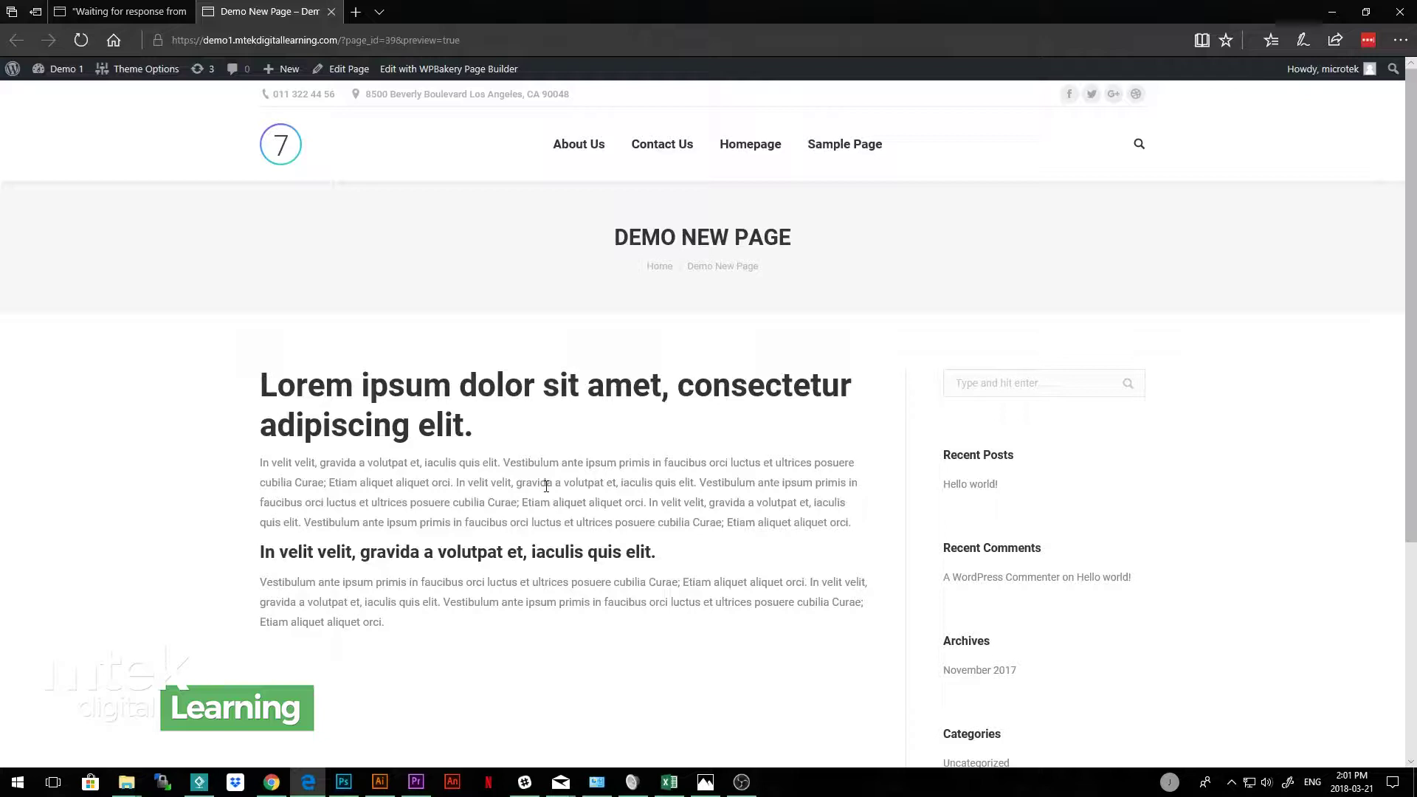
left_click(141, 11)
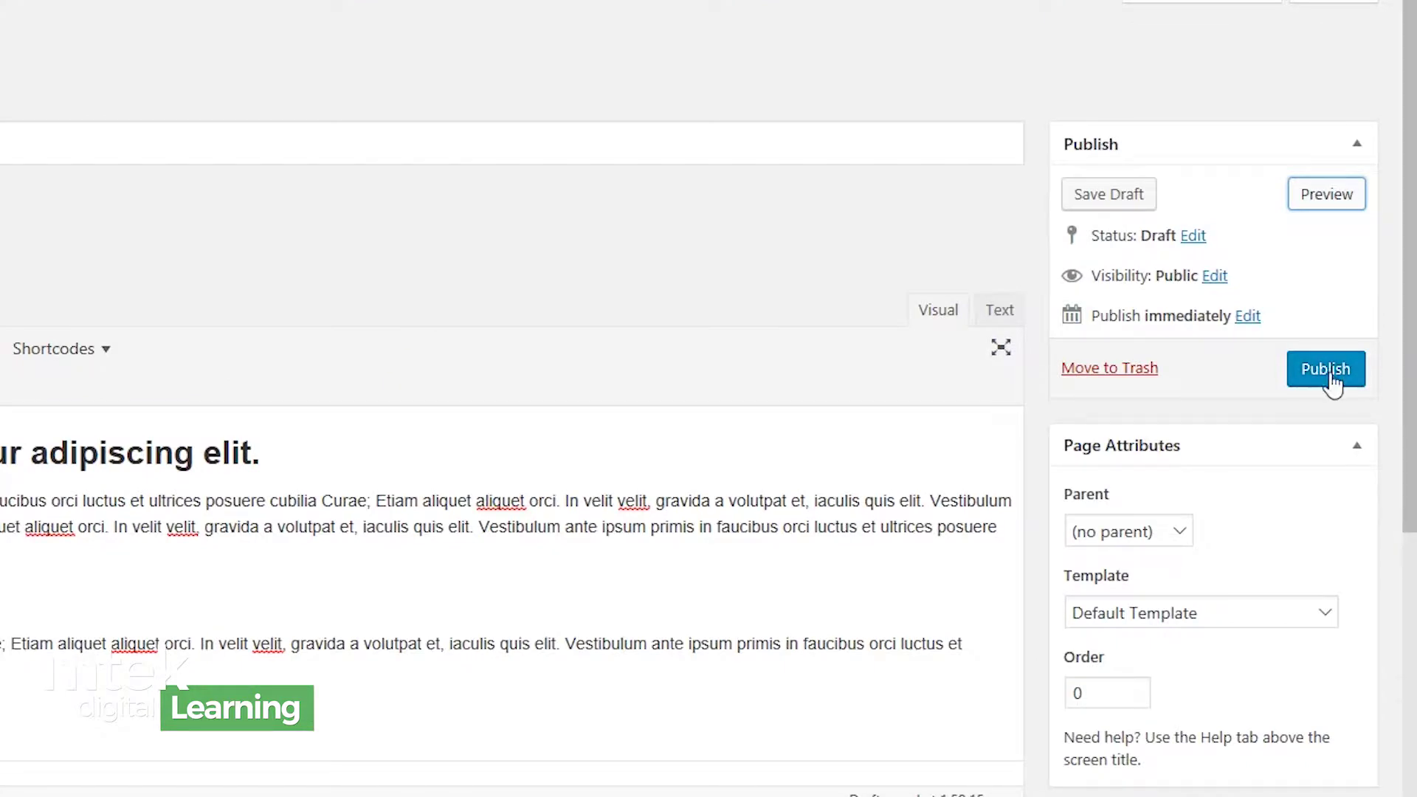
Save Demo New Page as a draft from the Publish box
left_click(1107, 193)
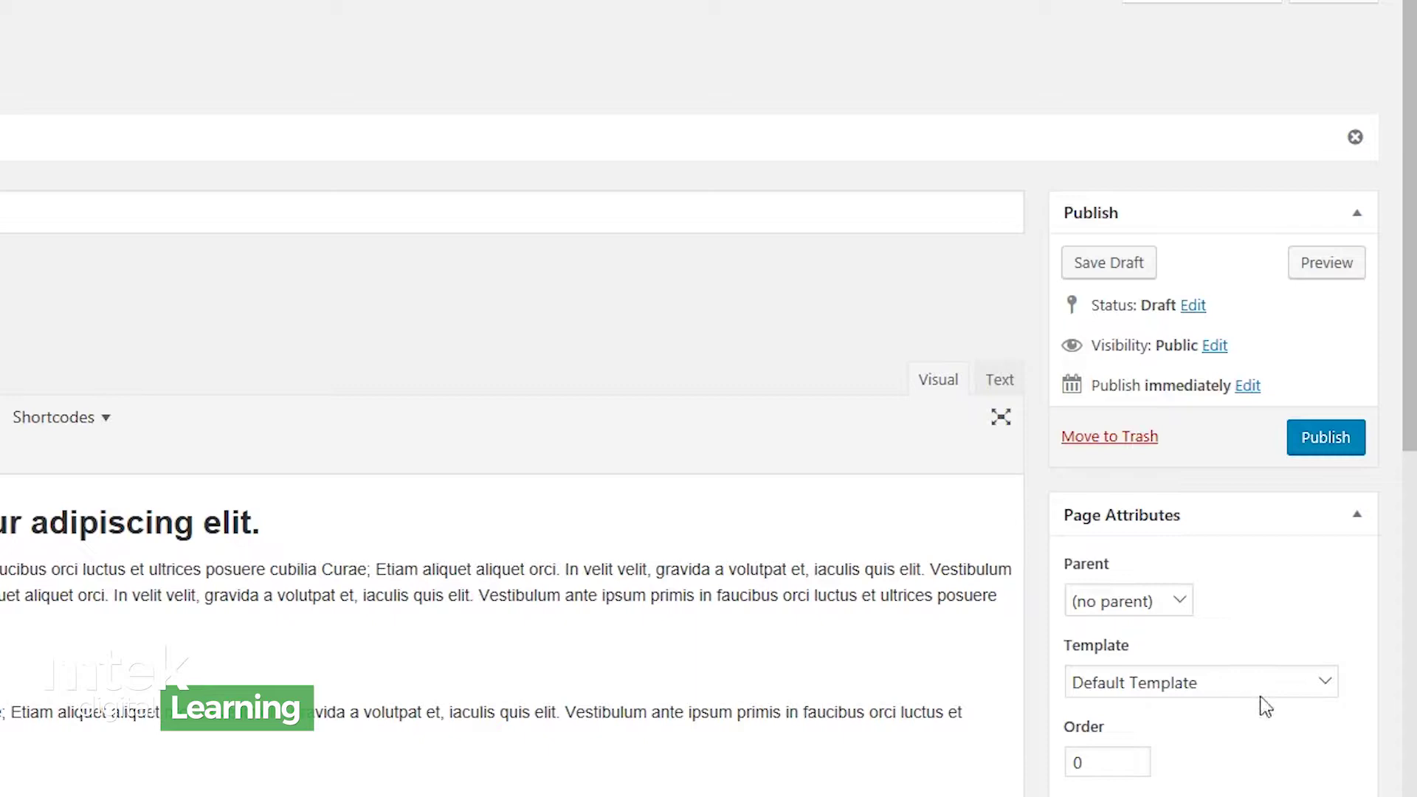
Publish Demo New Page and confirm its status reads Published, dated Mar 21, 2018 @ 14:02
left_click(1340, 457)
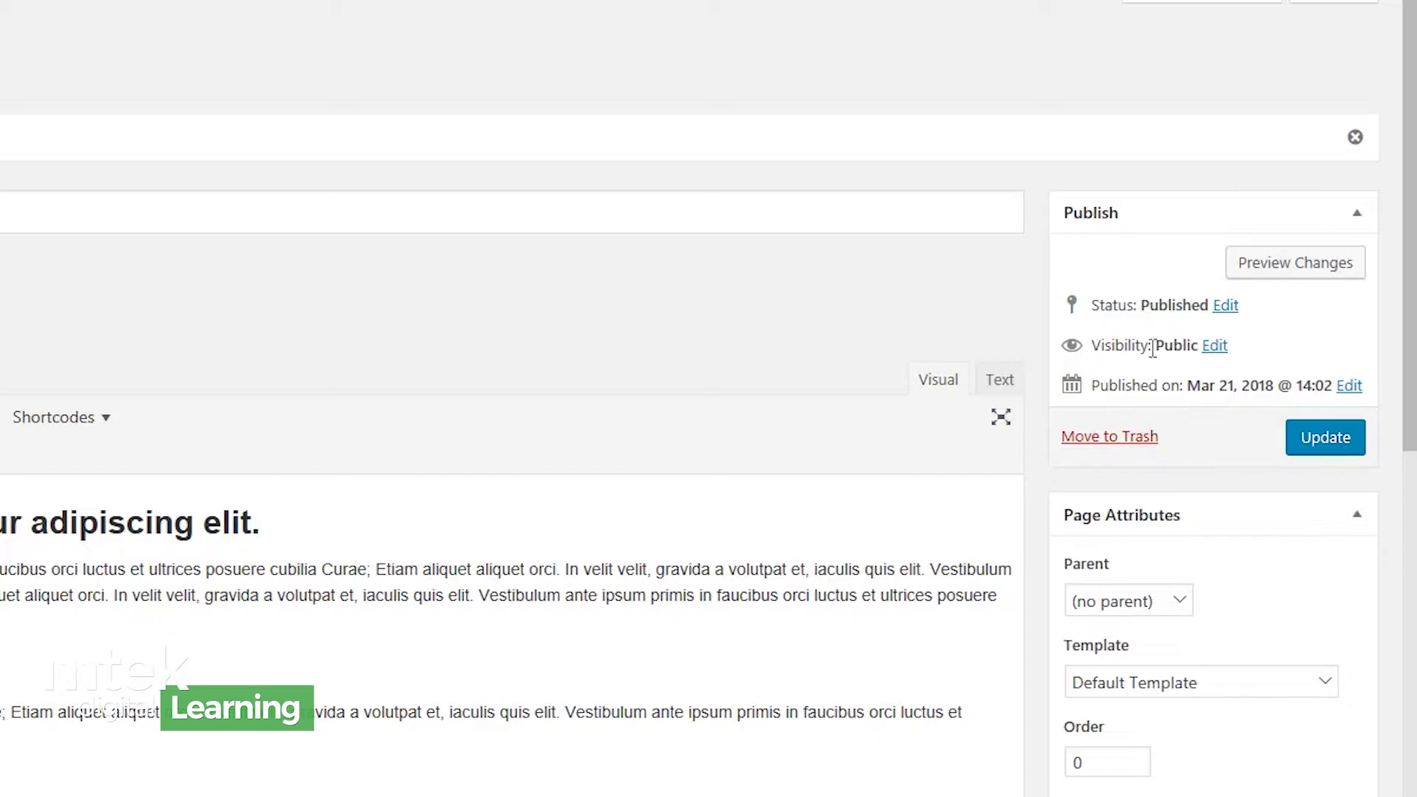
left_click_drag(1087, 307, 1243, 323)
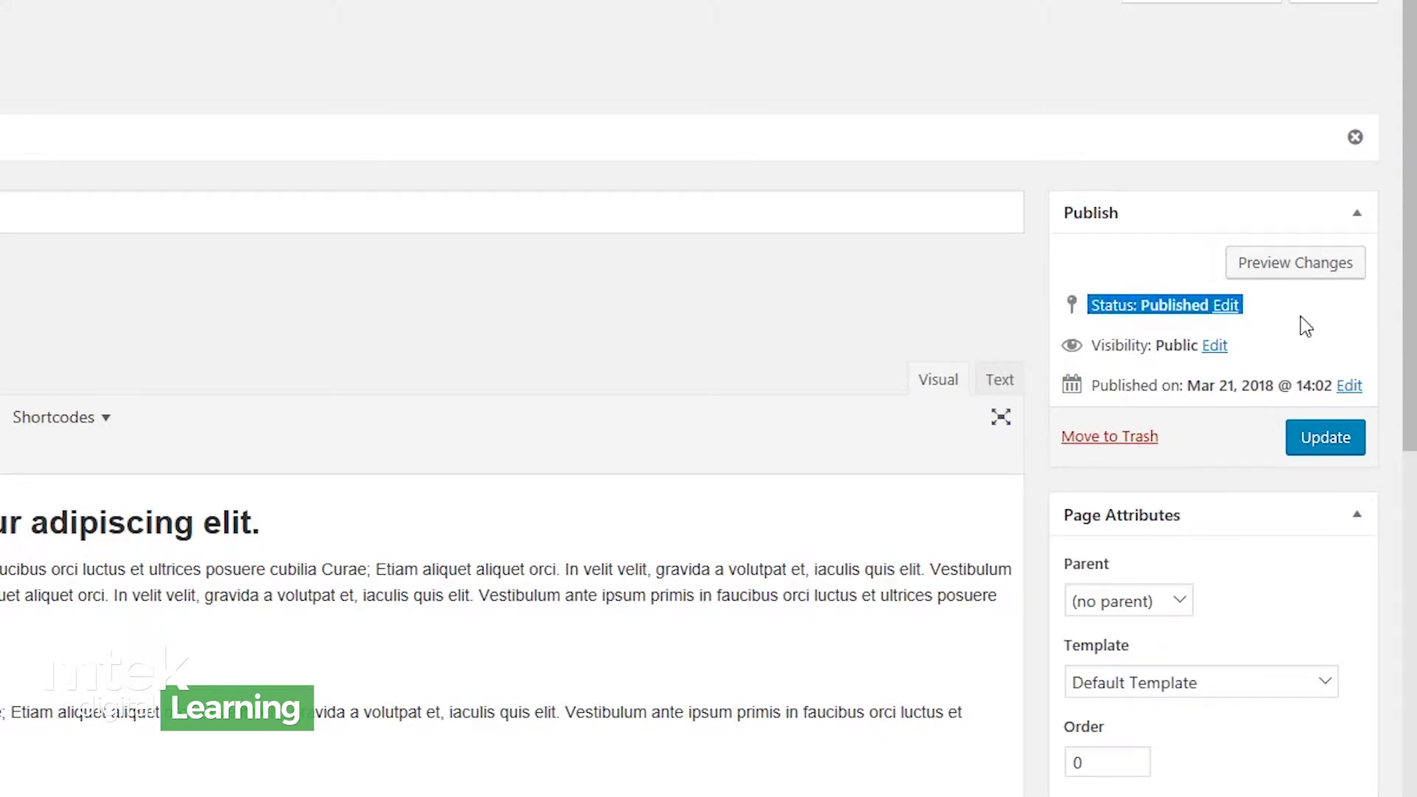
left_click(1206, 309)
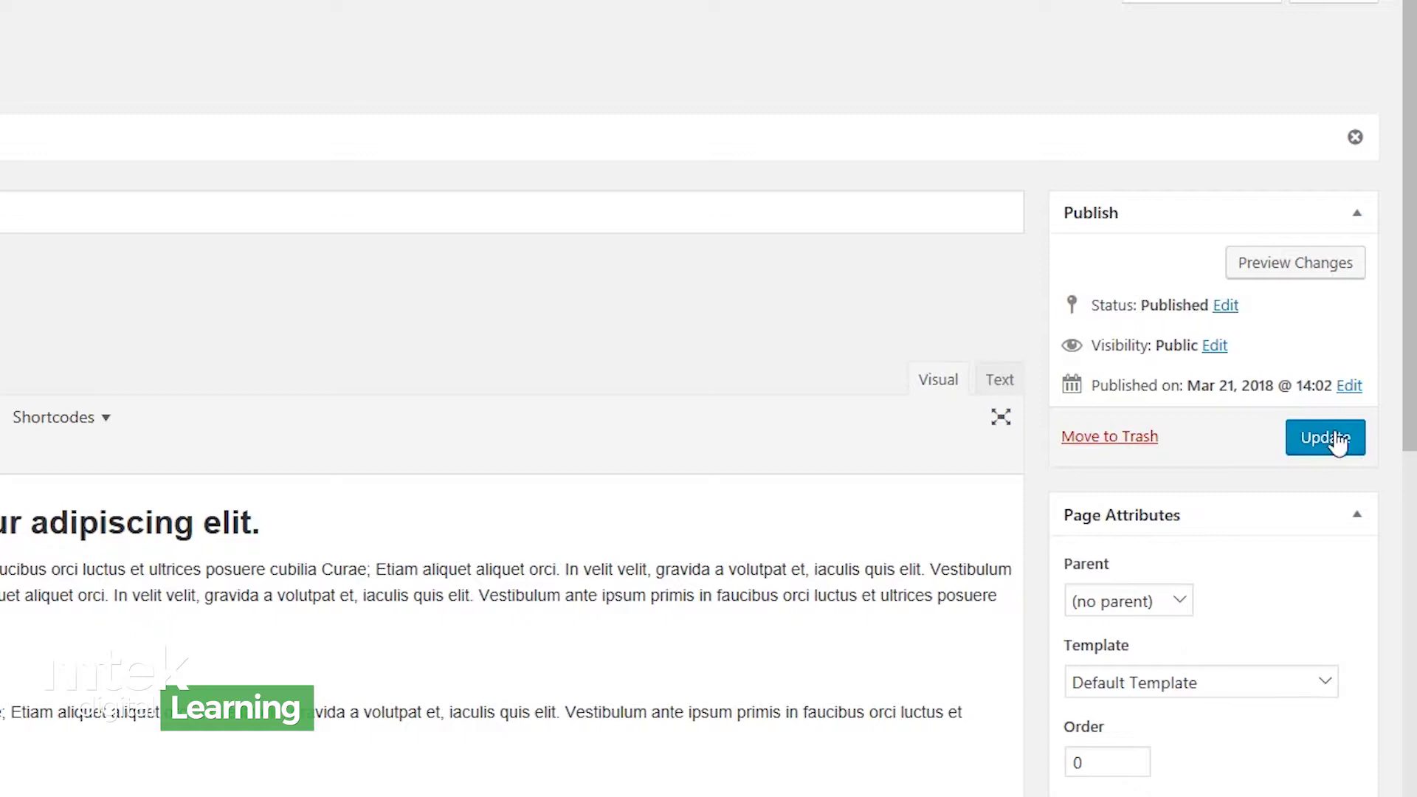
Review the Published, Pending Review and Draft status options, leaving the status Published
left_click_drag(1141, 307, 1201, 312)
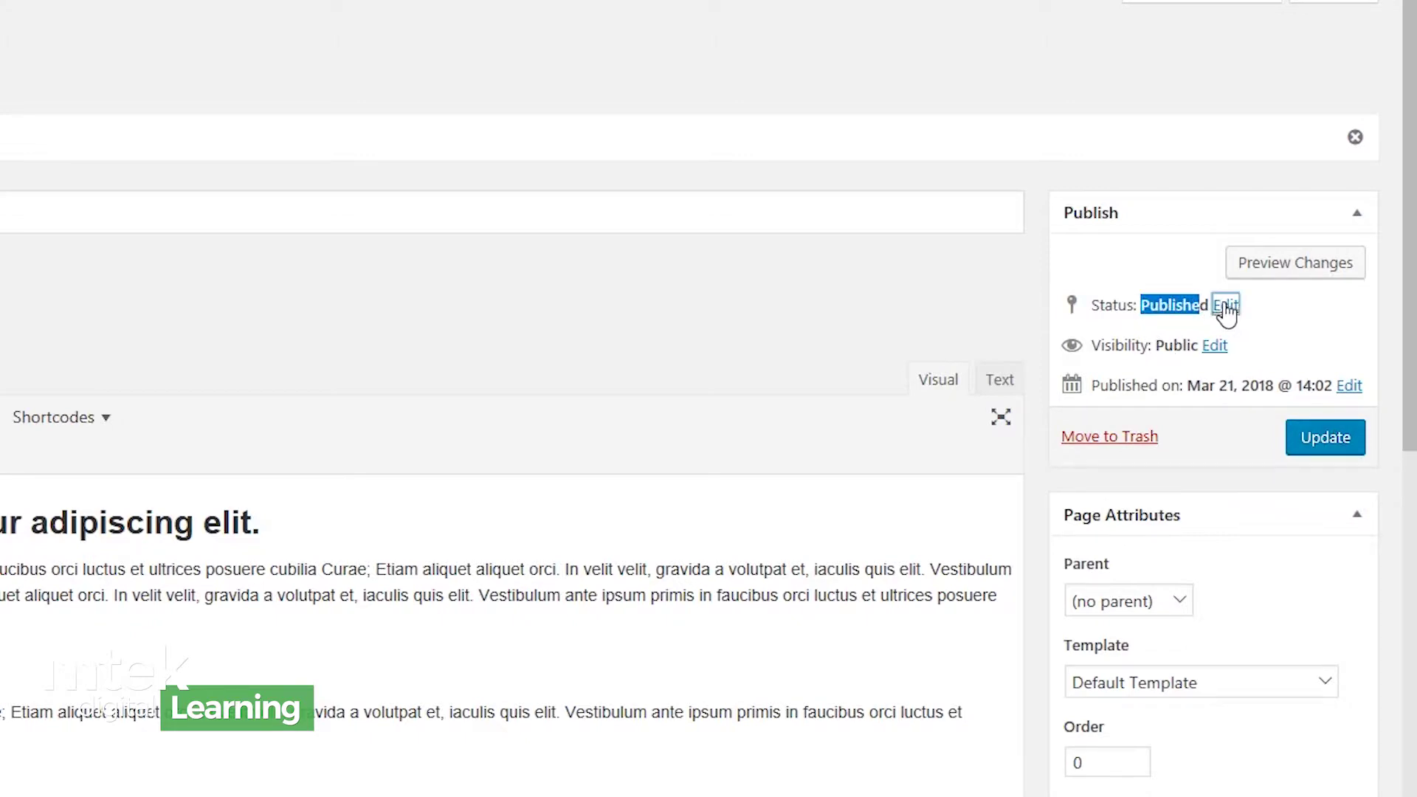
left_click(1226, 307)
left_click(1203, 347)
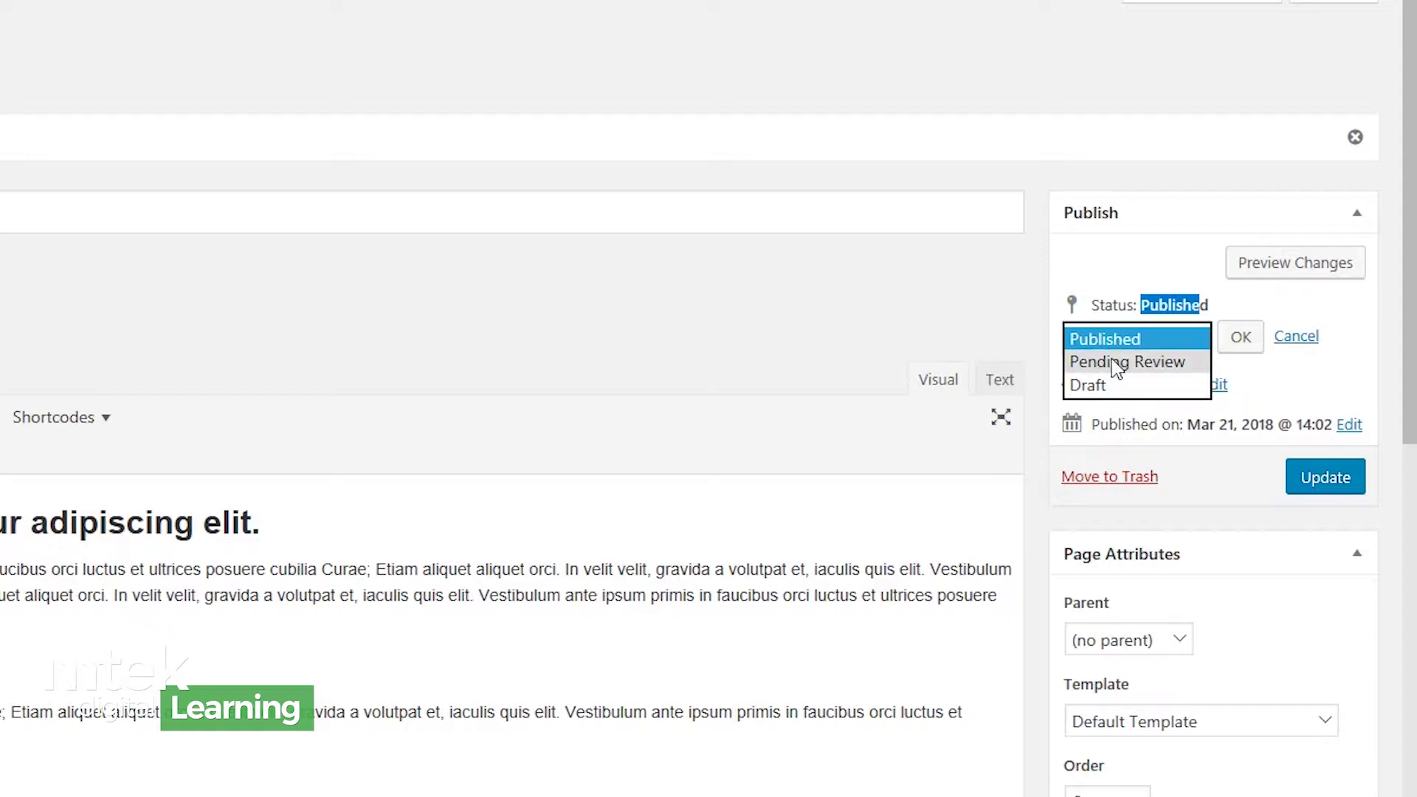
key("Escape")
left_click_drag(1093, 384, 1137, 385)
left_click(1197, 393)
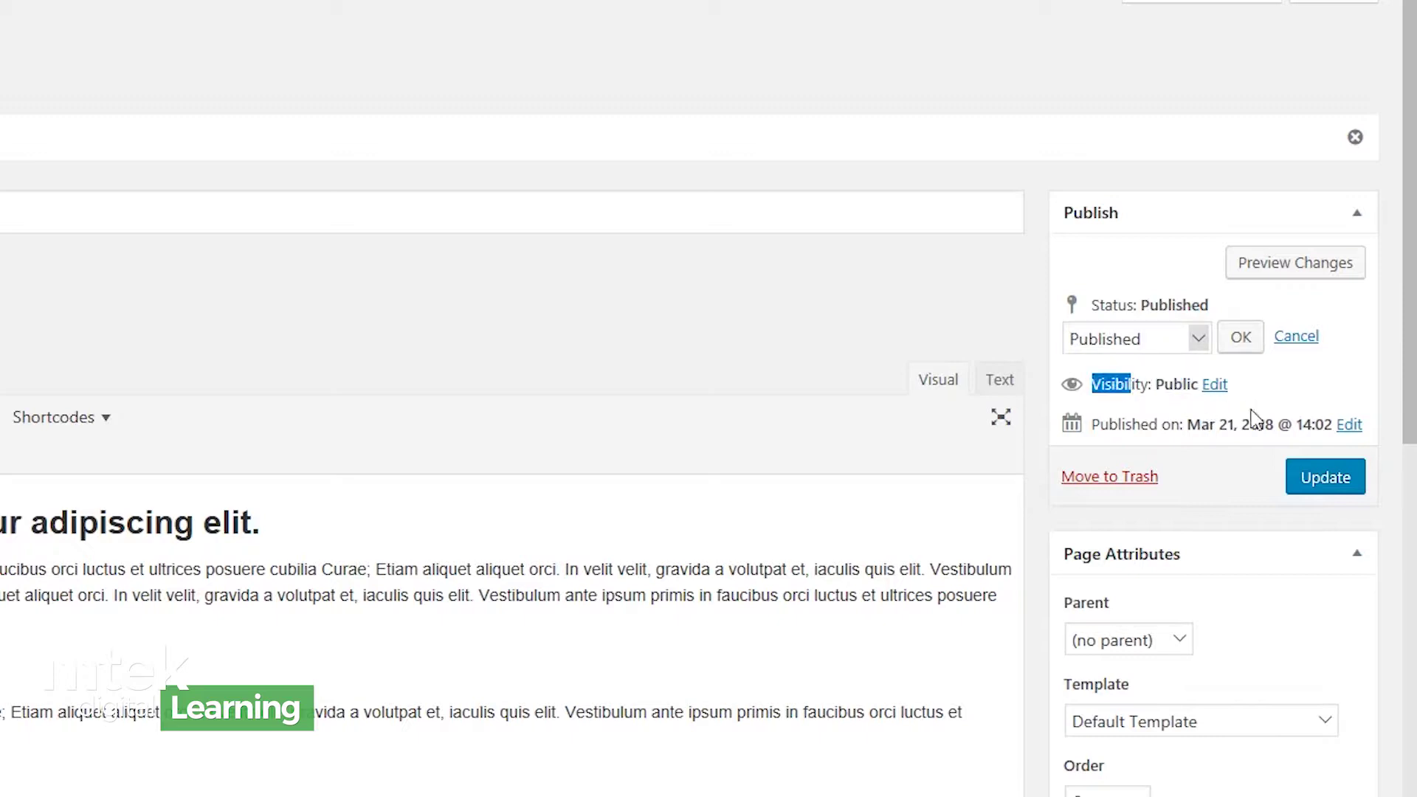
left_click(1227, 403)
left_click(1216, 389)
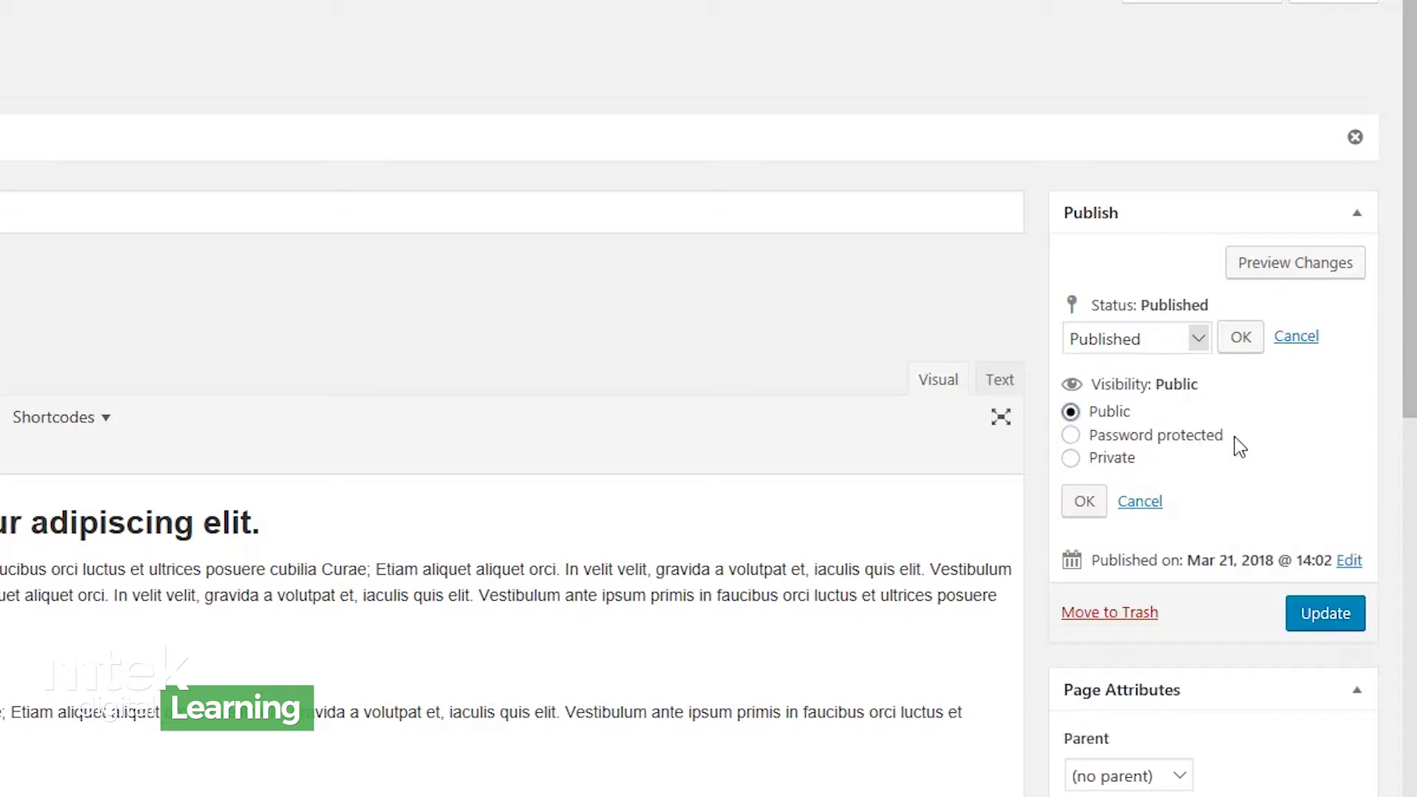
left_click(1071, 435)
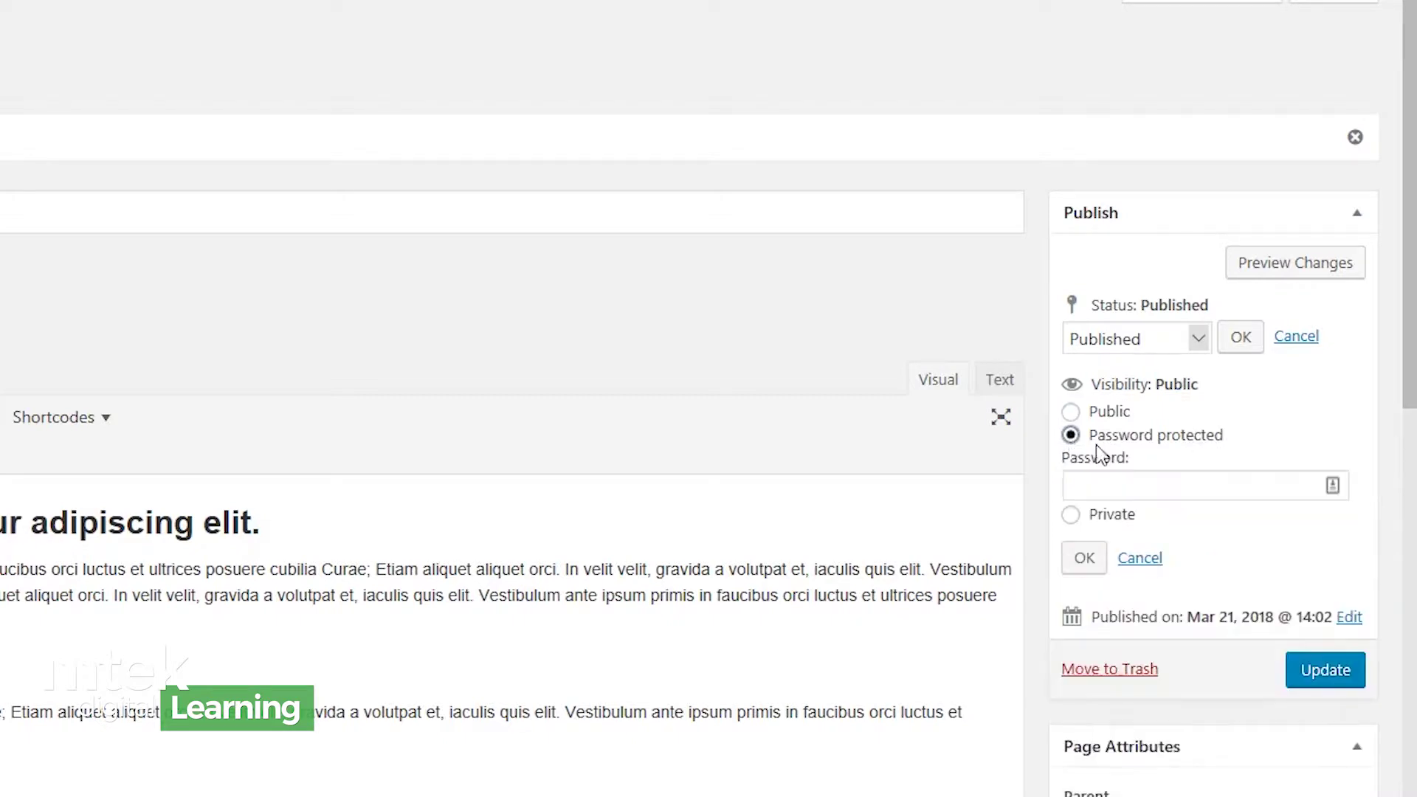
left_click(1137, 487)
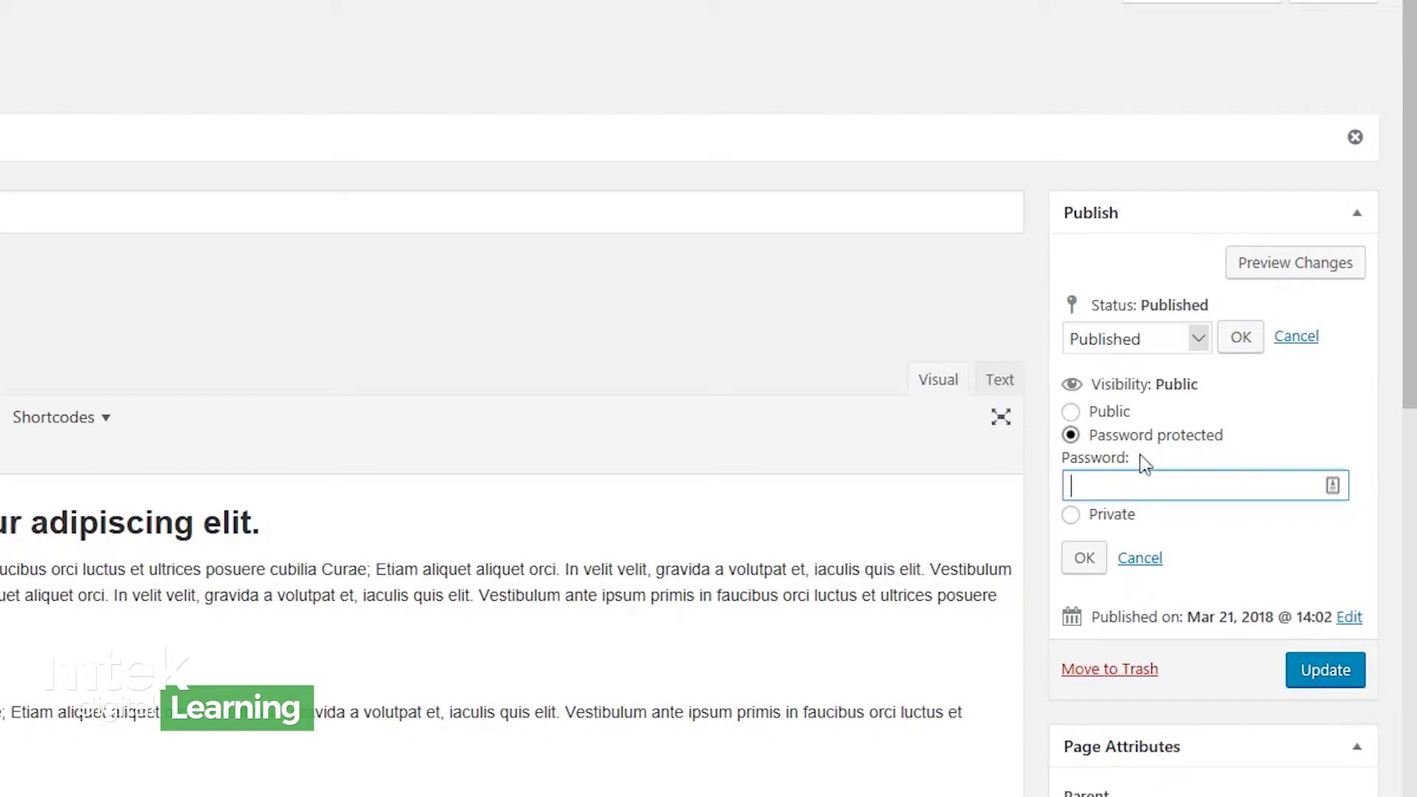
left_click(1200, 413)
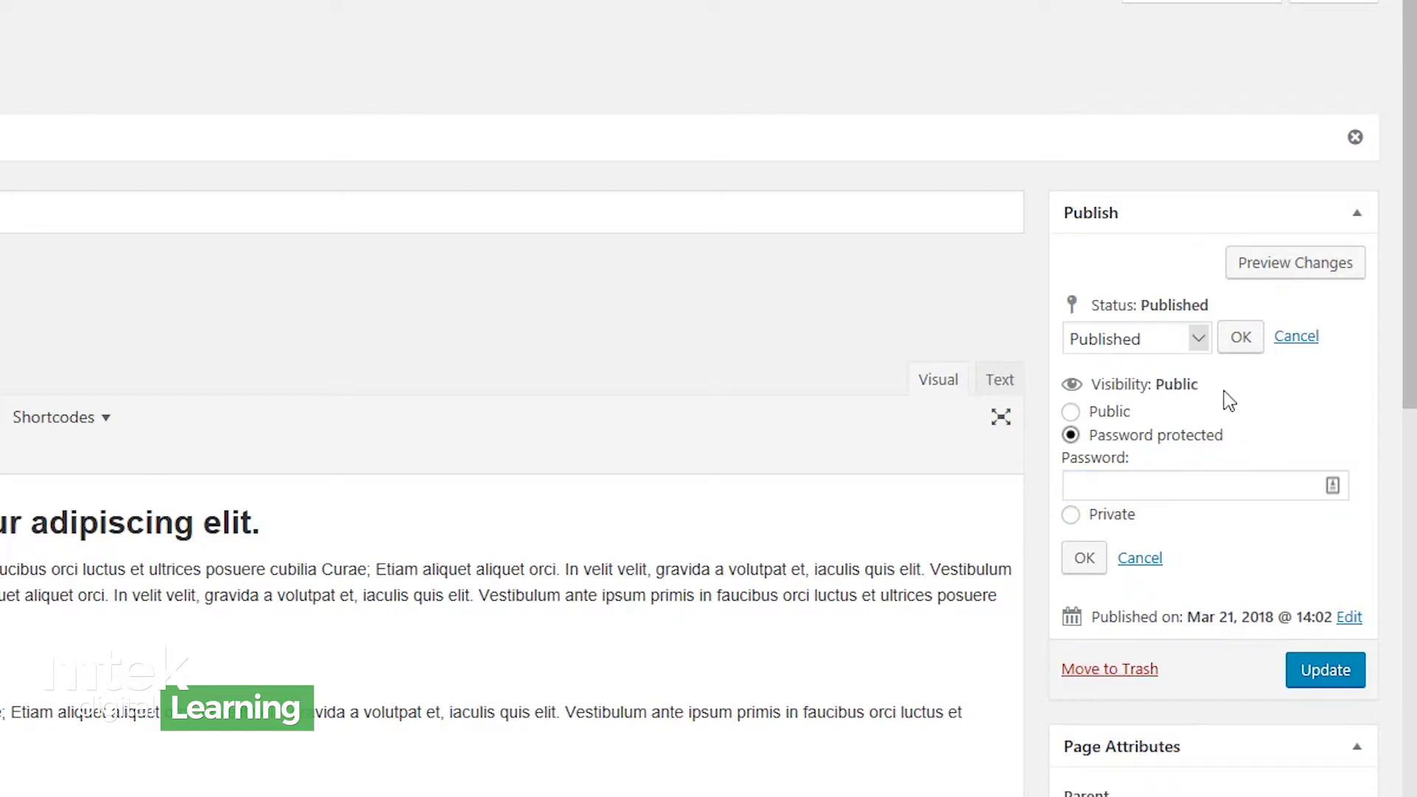
Cancel the visibility change, leaving the page Public
left_click(1140, 558)
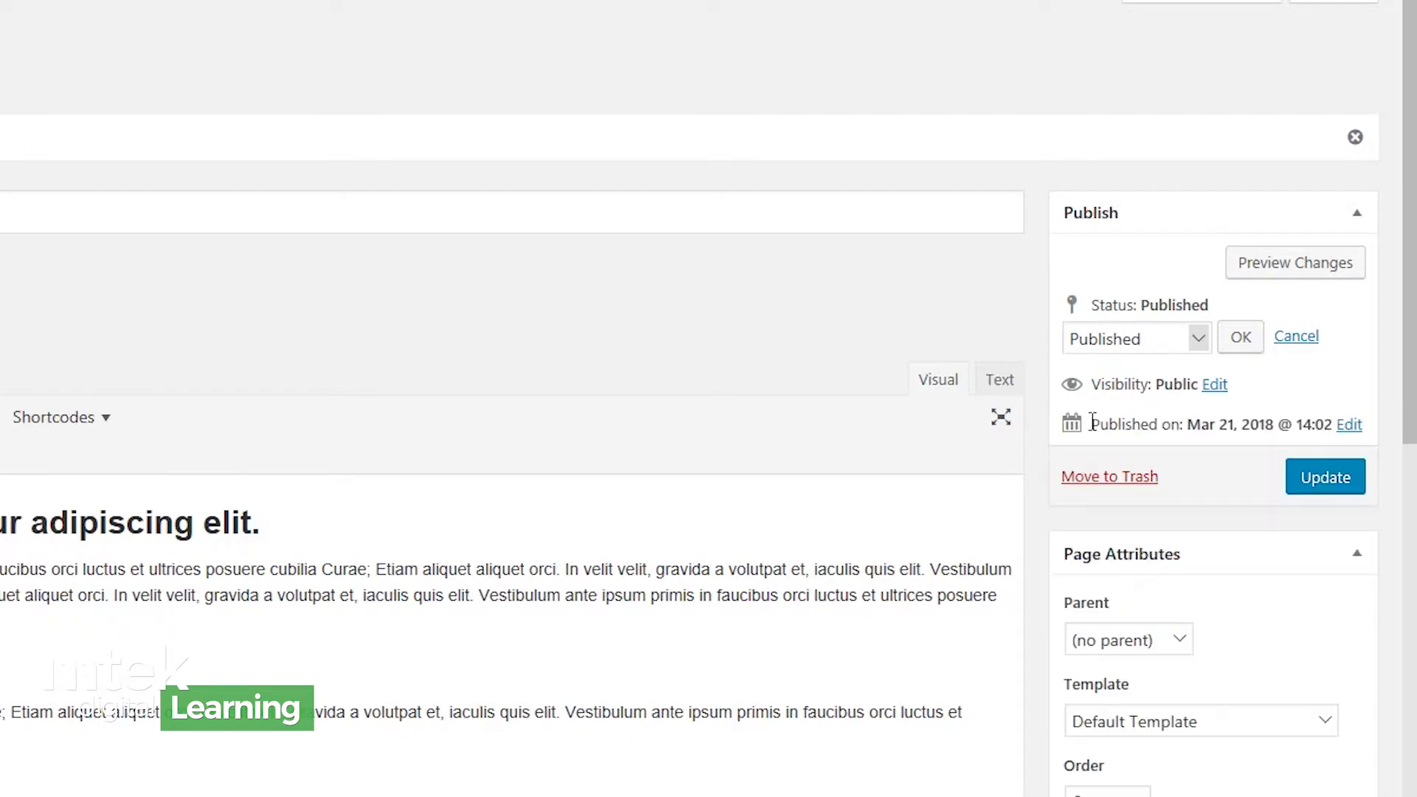
left_click_drag(1090, 424, 1266, 426)
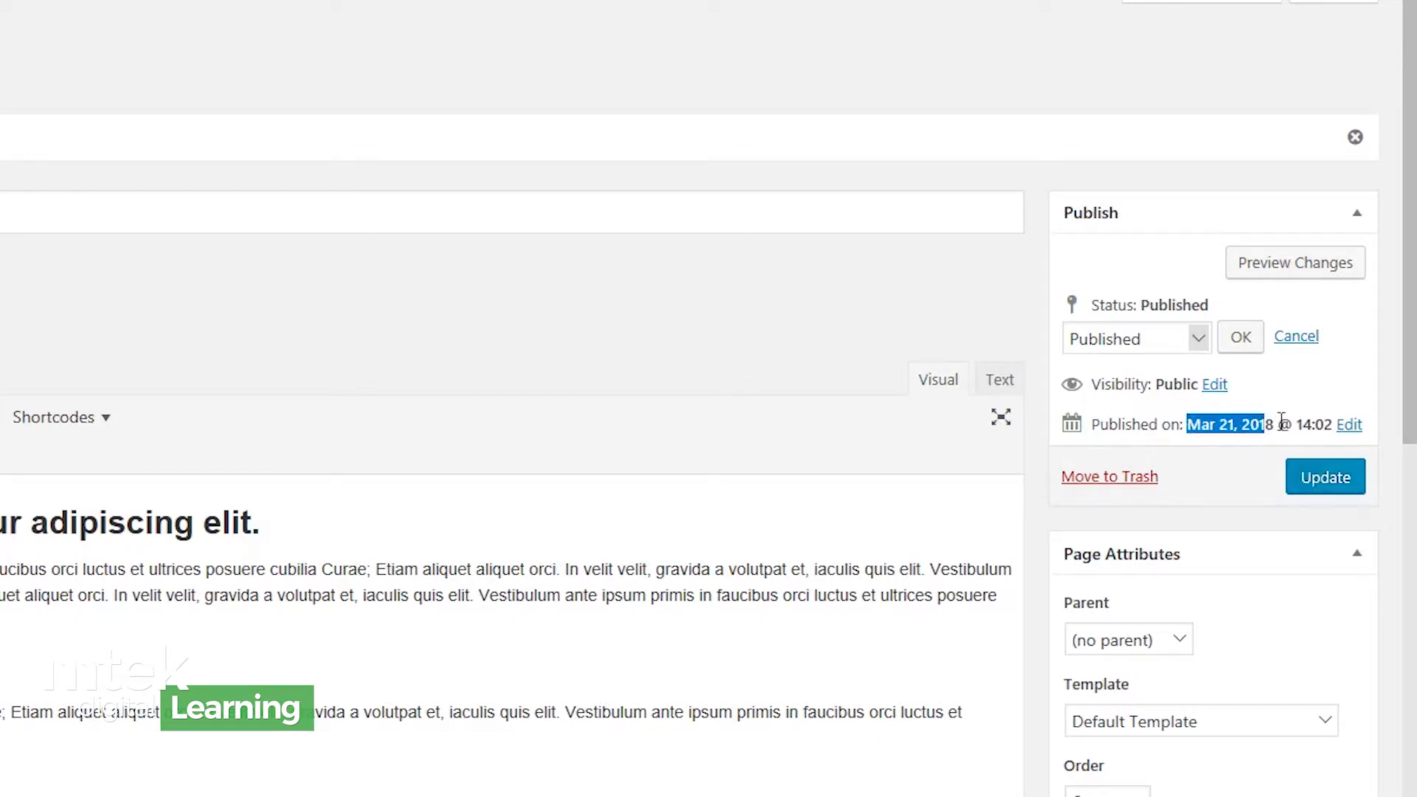
left_click(1263, 405)
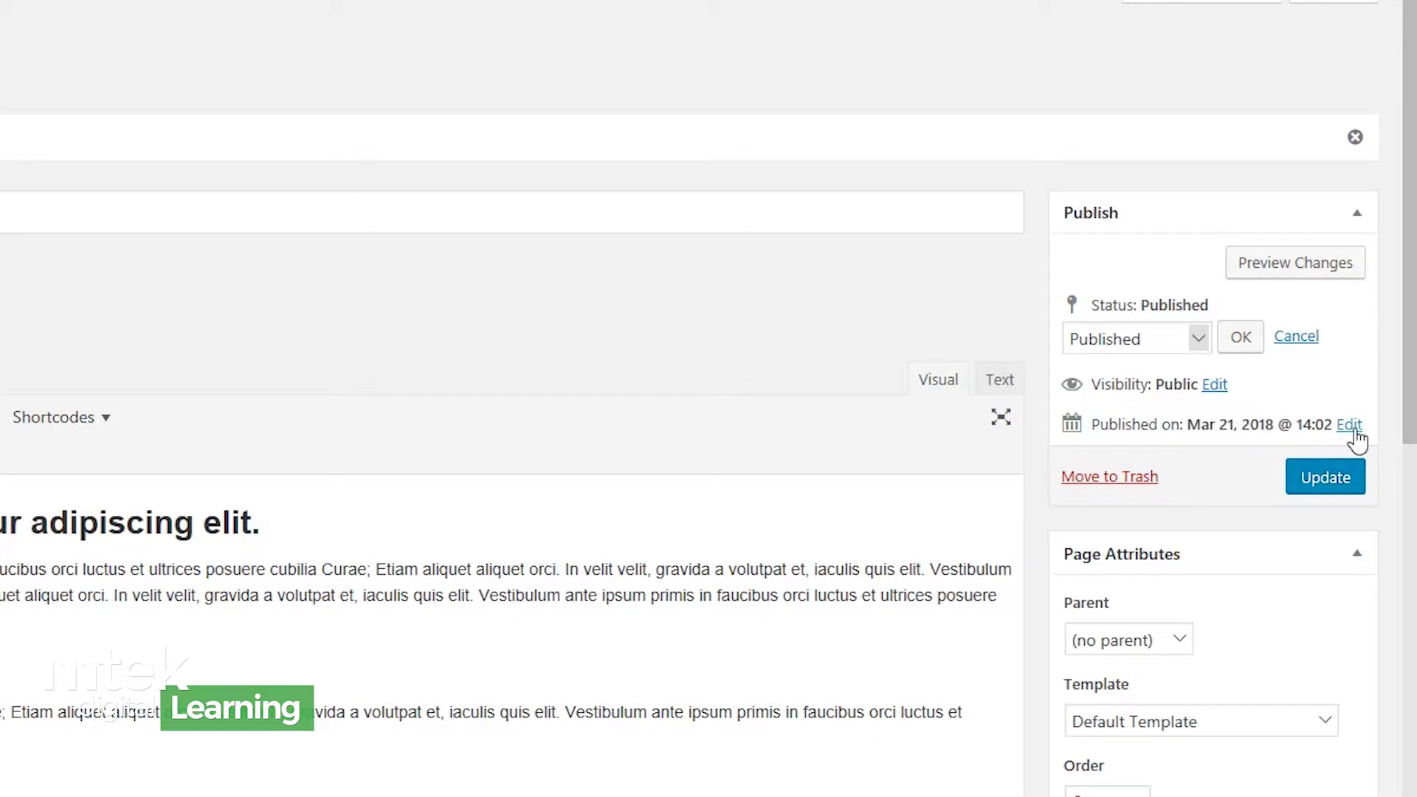
Change the publish day from 21 to 25, giving Mar 25, 2018 @ 14:02, and confirm
left_click(1353, 428)
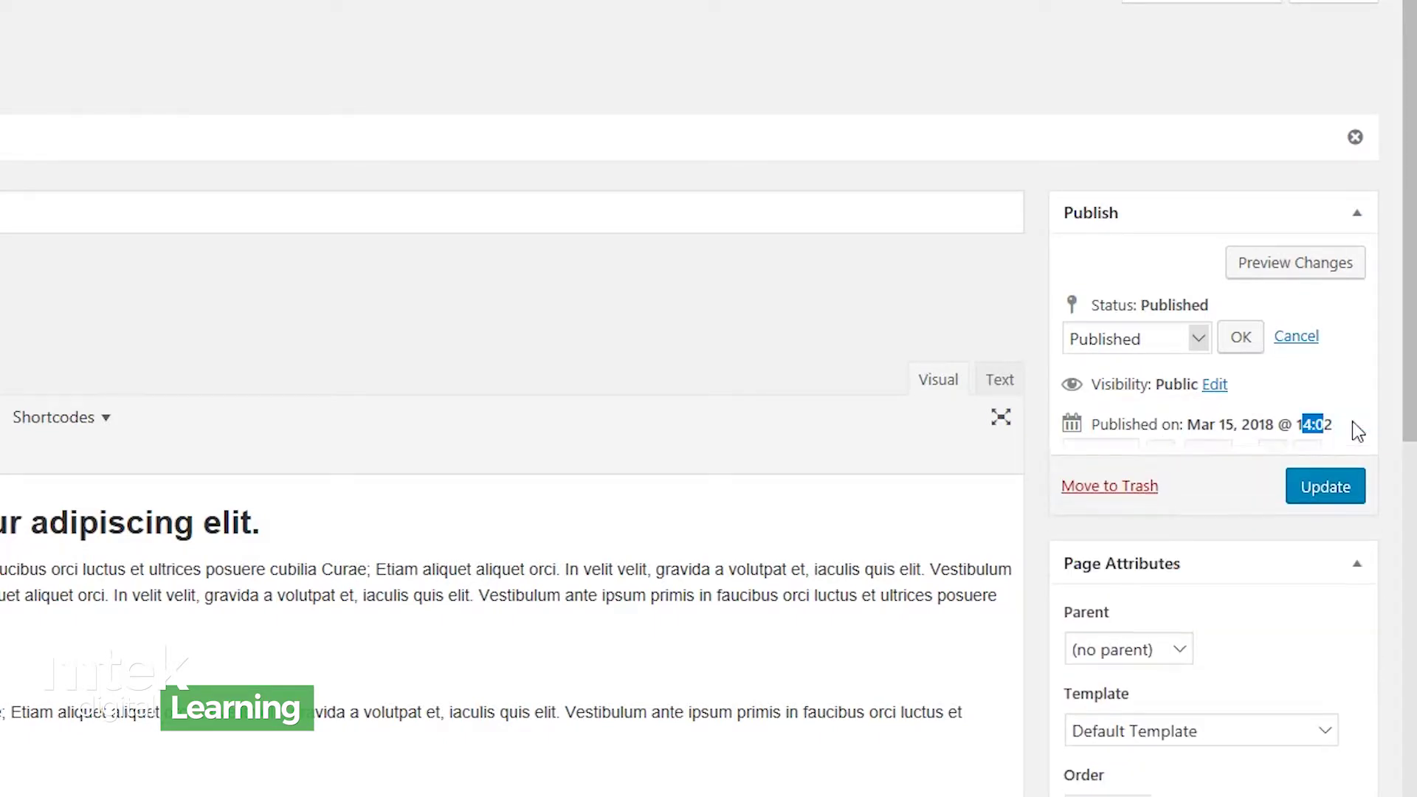
left_click(1351, 426)
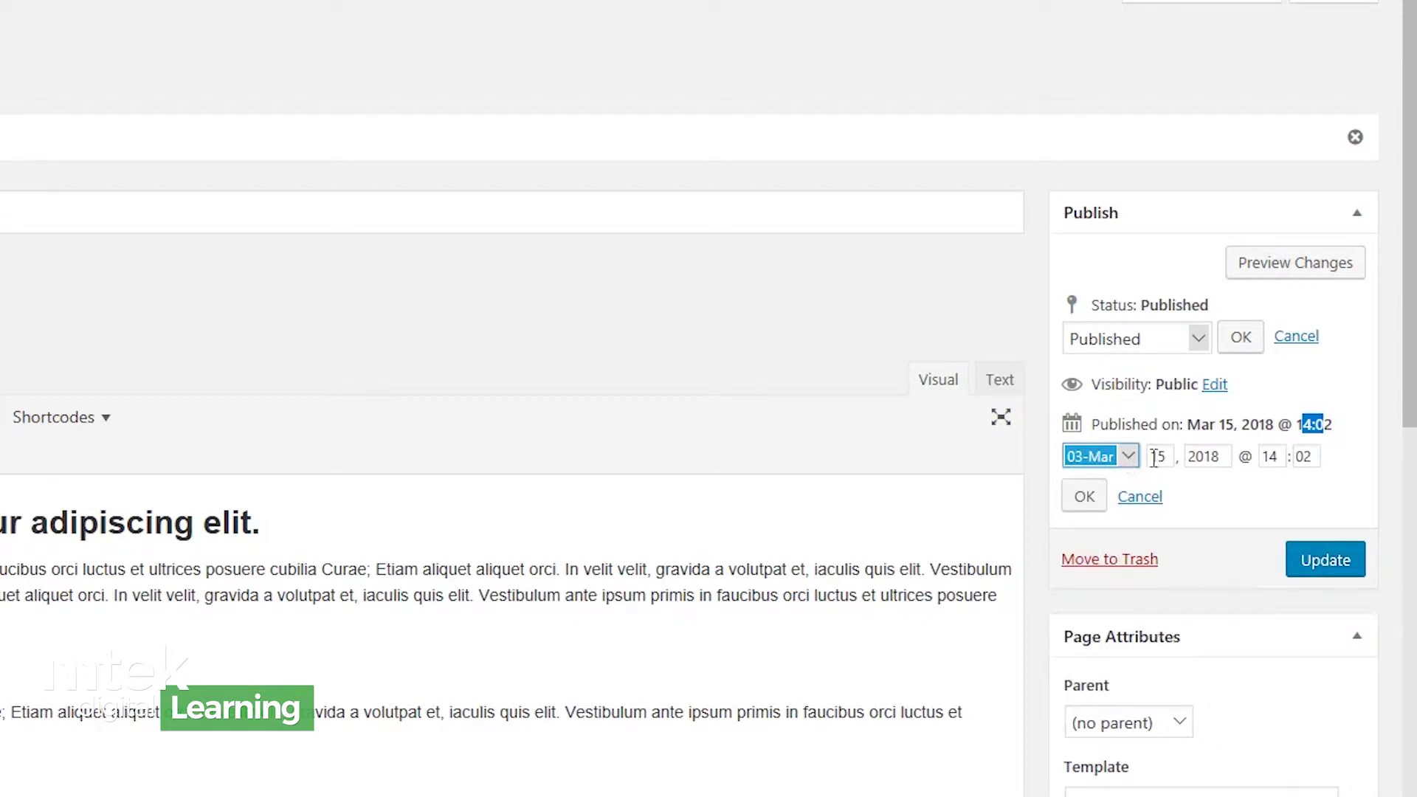
key("Tab")
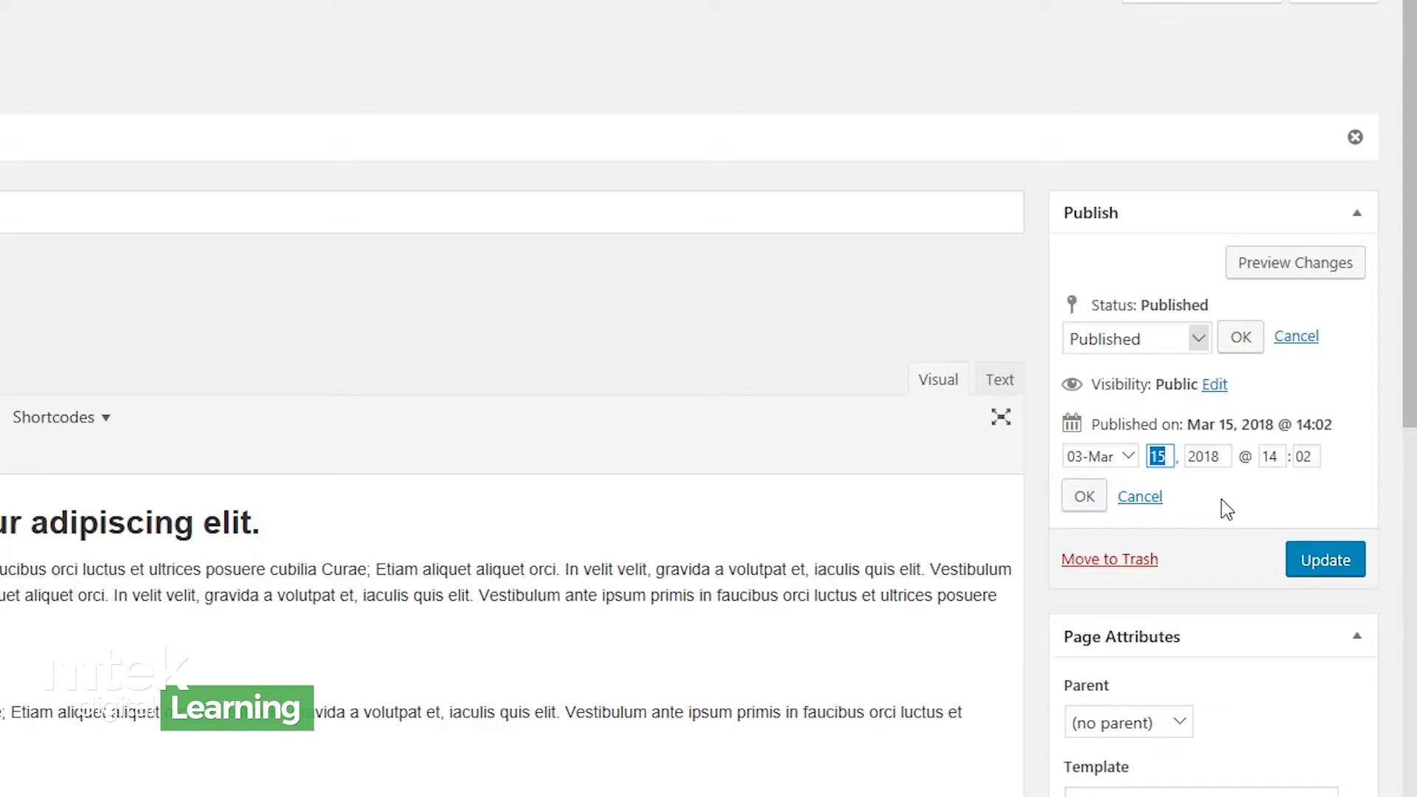
type("25")
left_click(1085, 496)
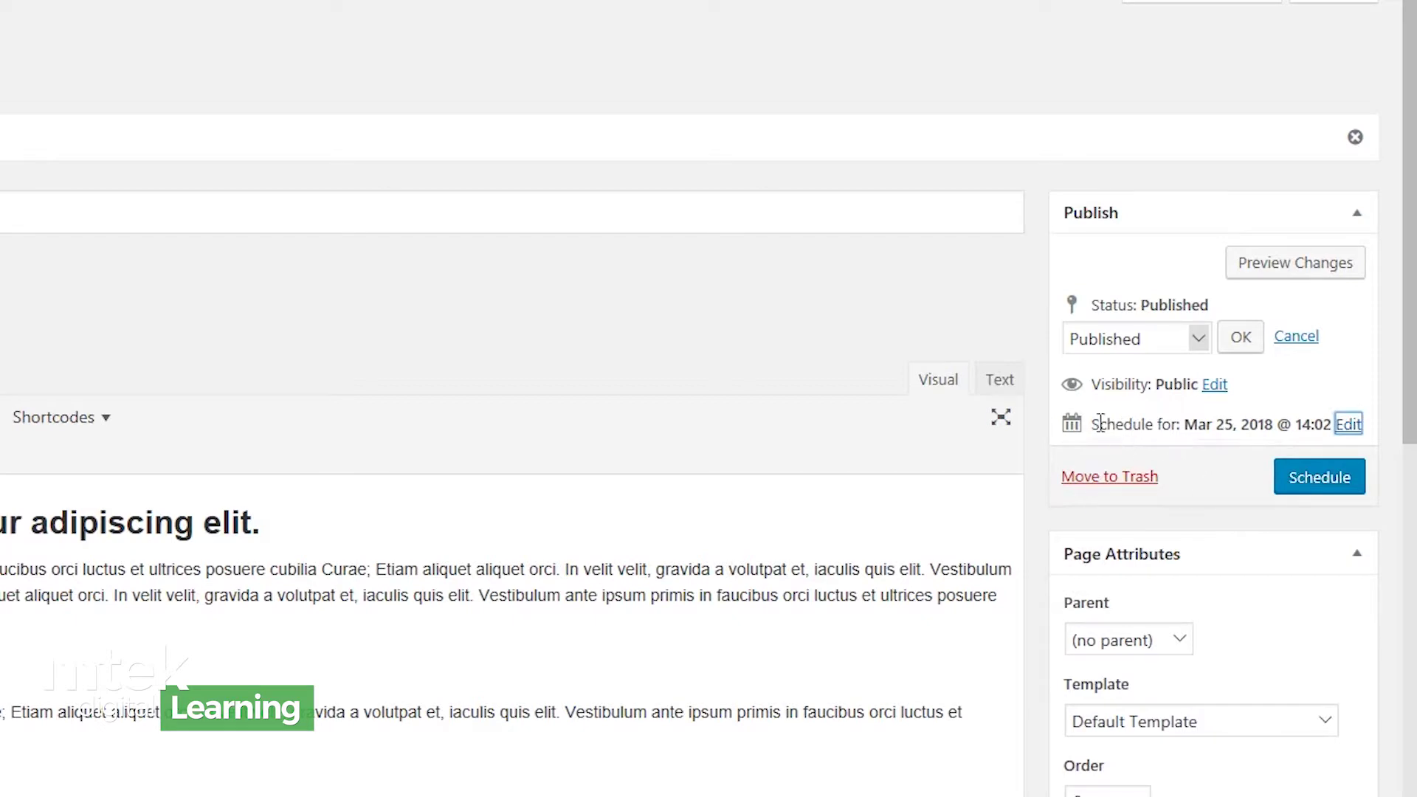
Schedule the page for Mar 25, 2018 @ 14:02 with Public visibility
left_click_drag(1092, 424, 1242, 426)
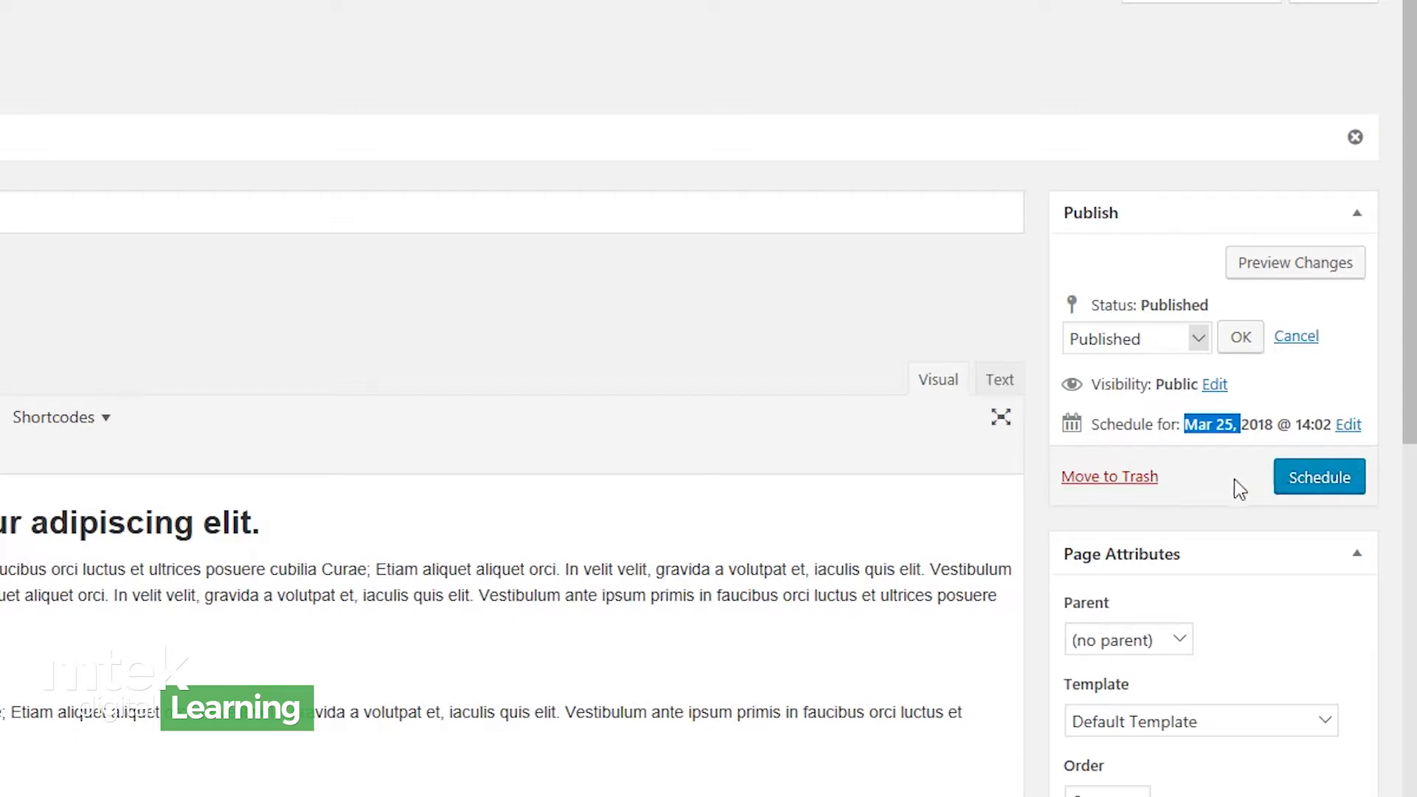
left_click(1200, 478)
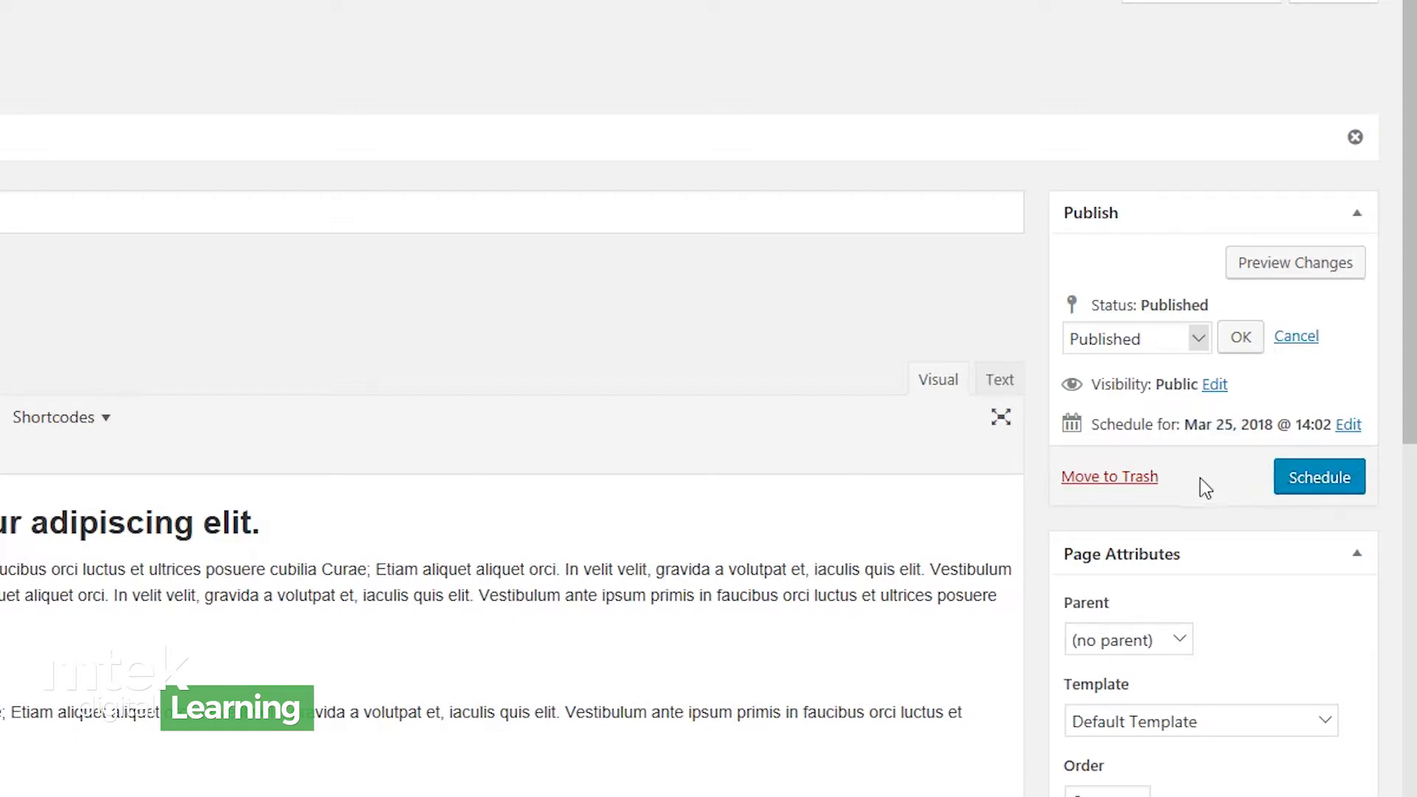
left_click(1325, 488)
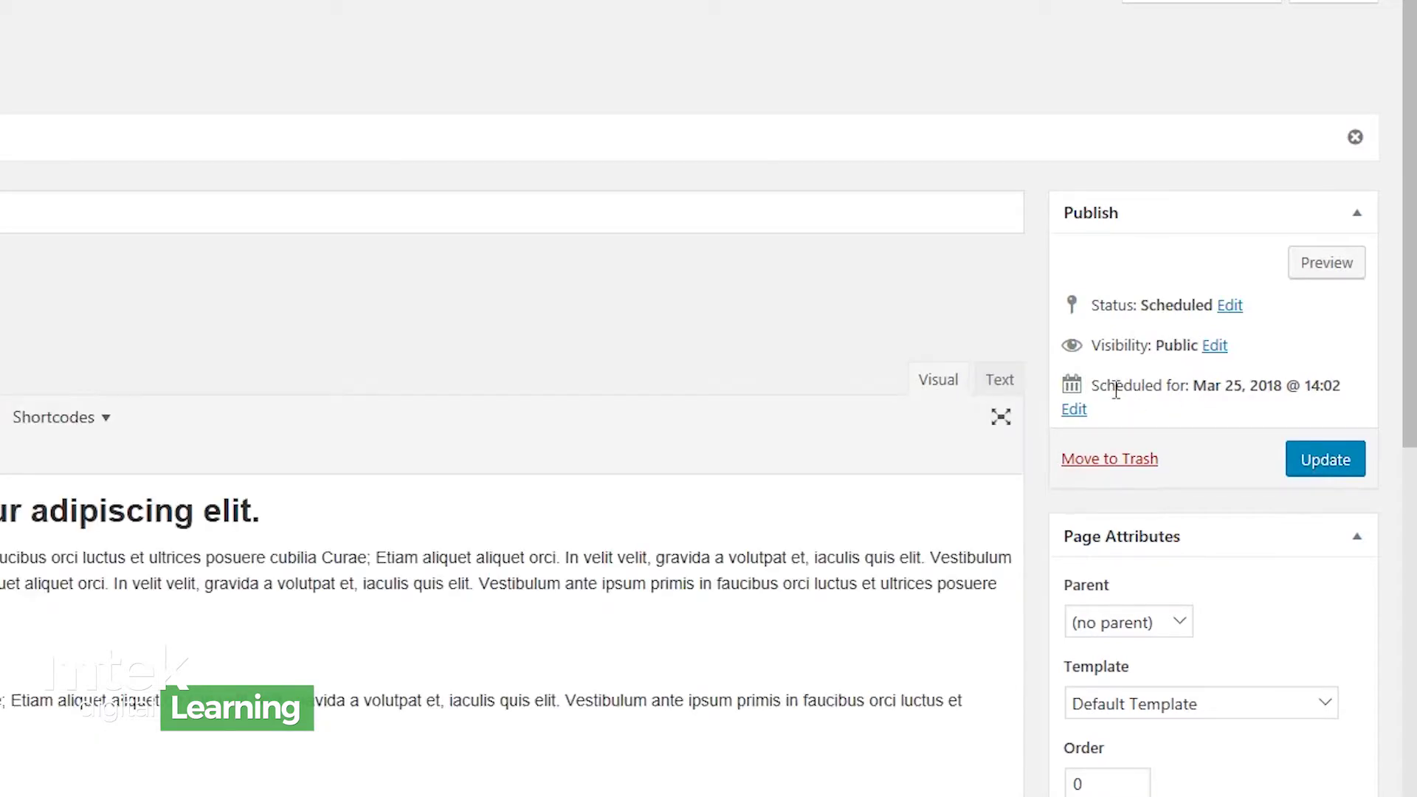
Delete 'g elit' so the heading ends in 'adipiscin.', then update the page
left_click_drag(1099, 385, 1259, 392)
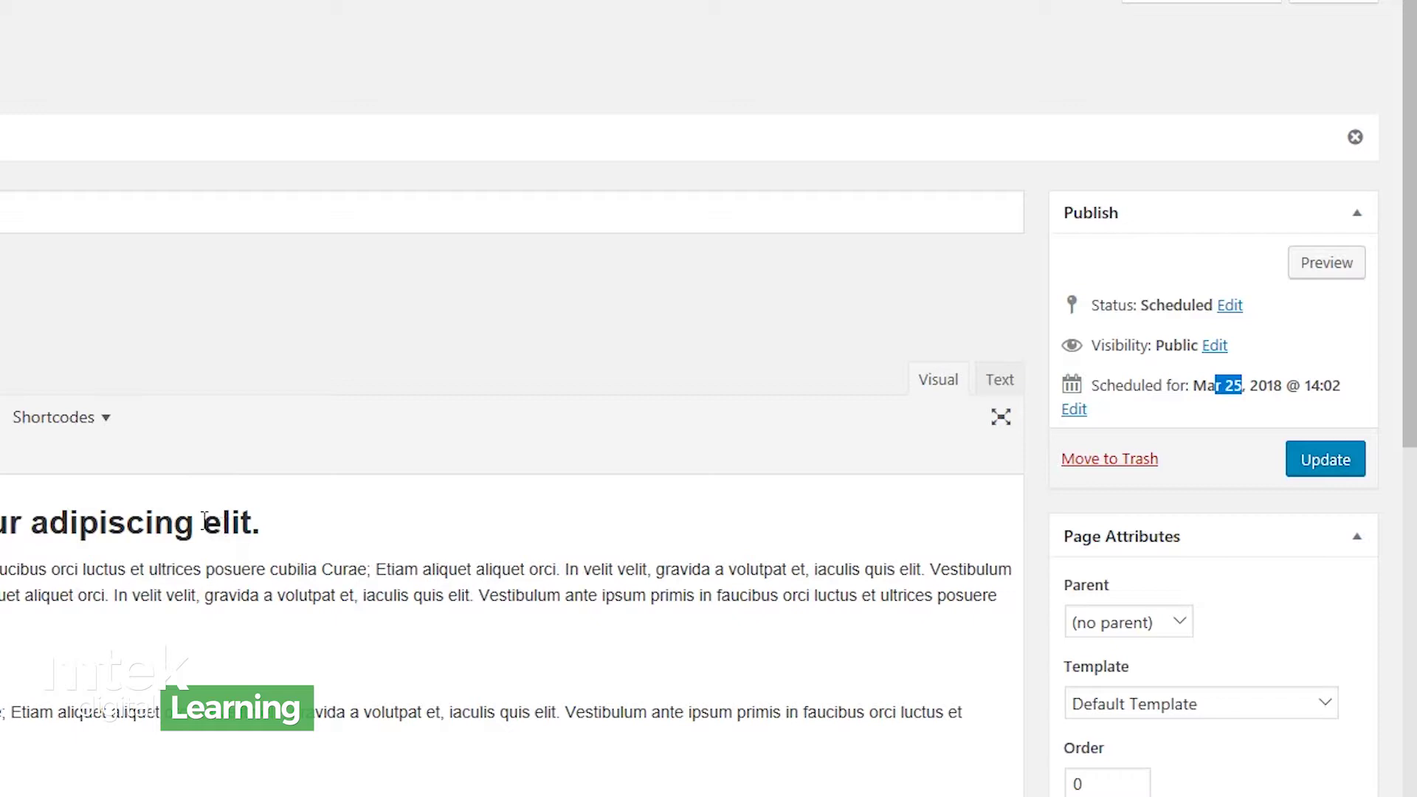
left_click_drag(252, 522, 198, 522)
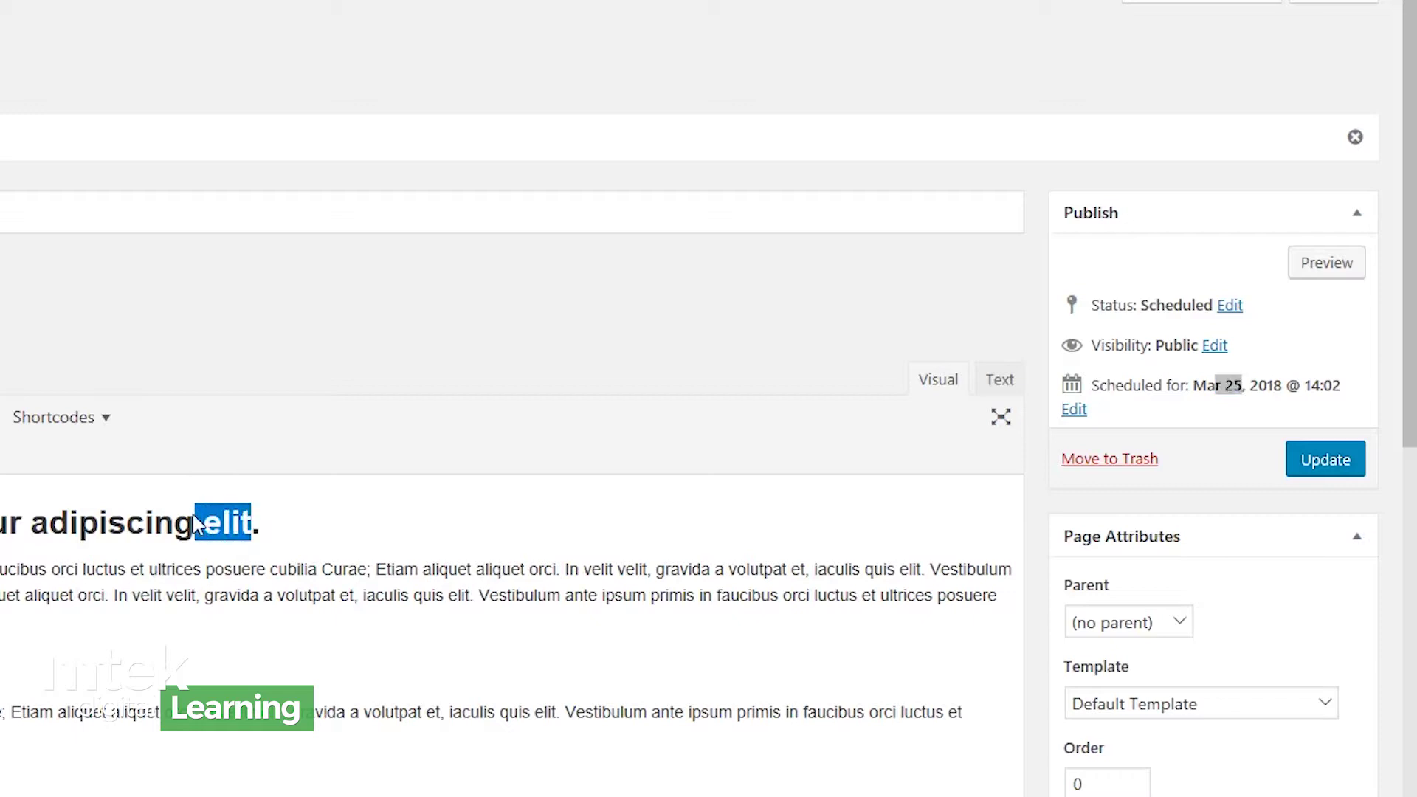
key("BackSpace")
key("BackSpace")
left_click(633, 459)
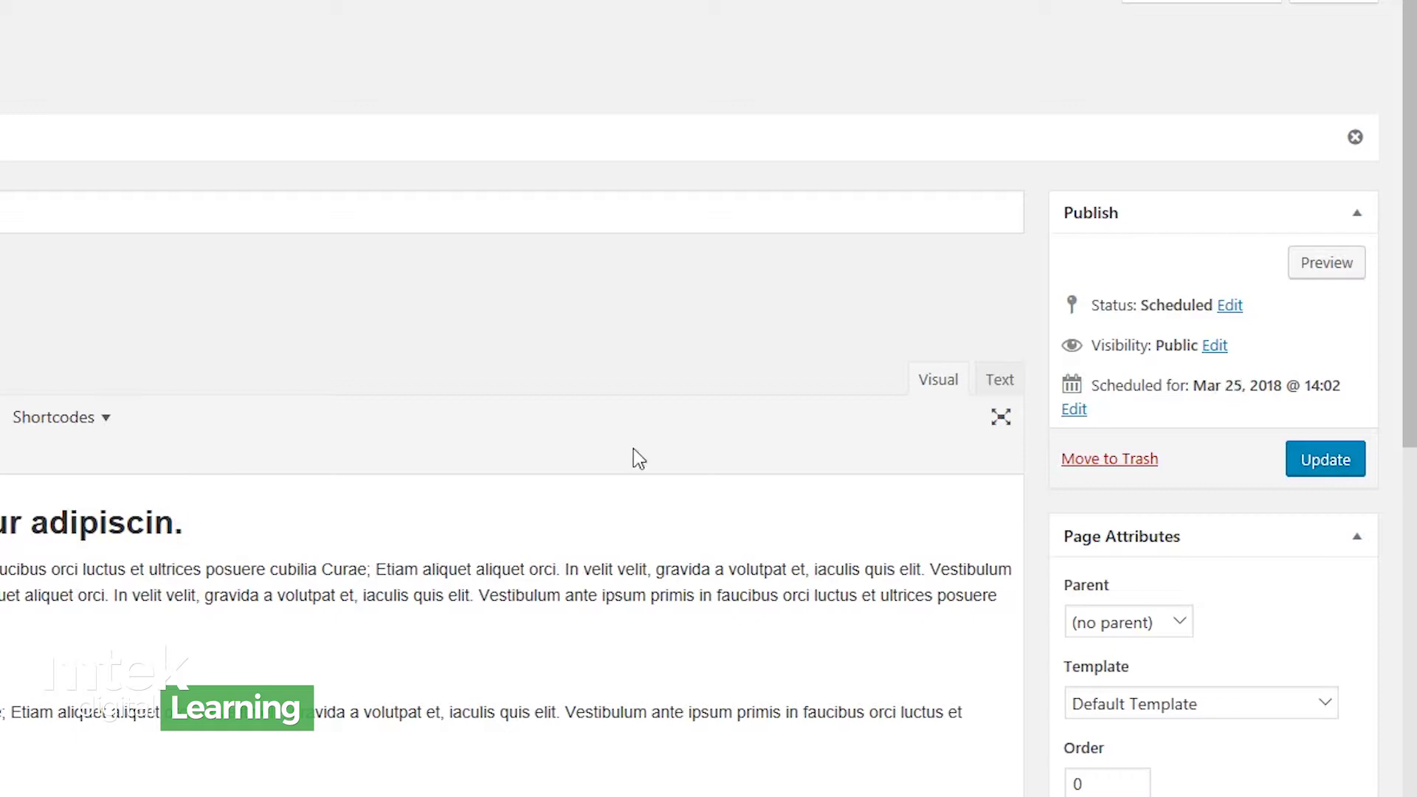
left_click(1333, 464)
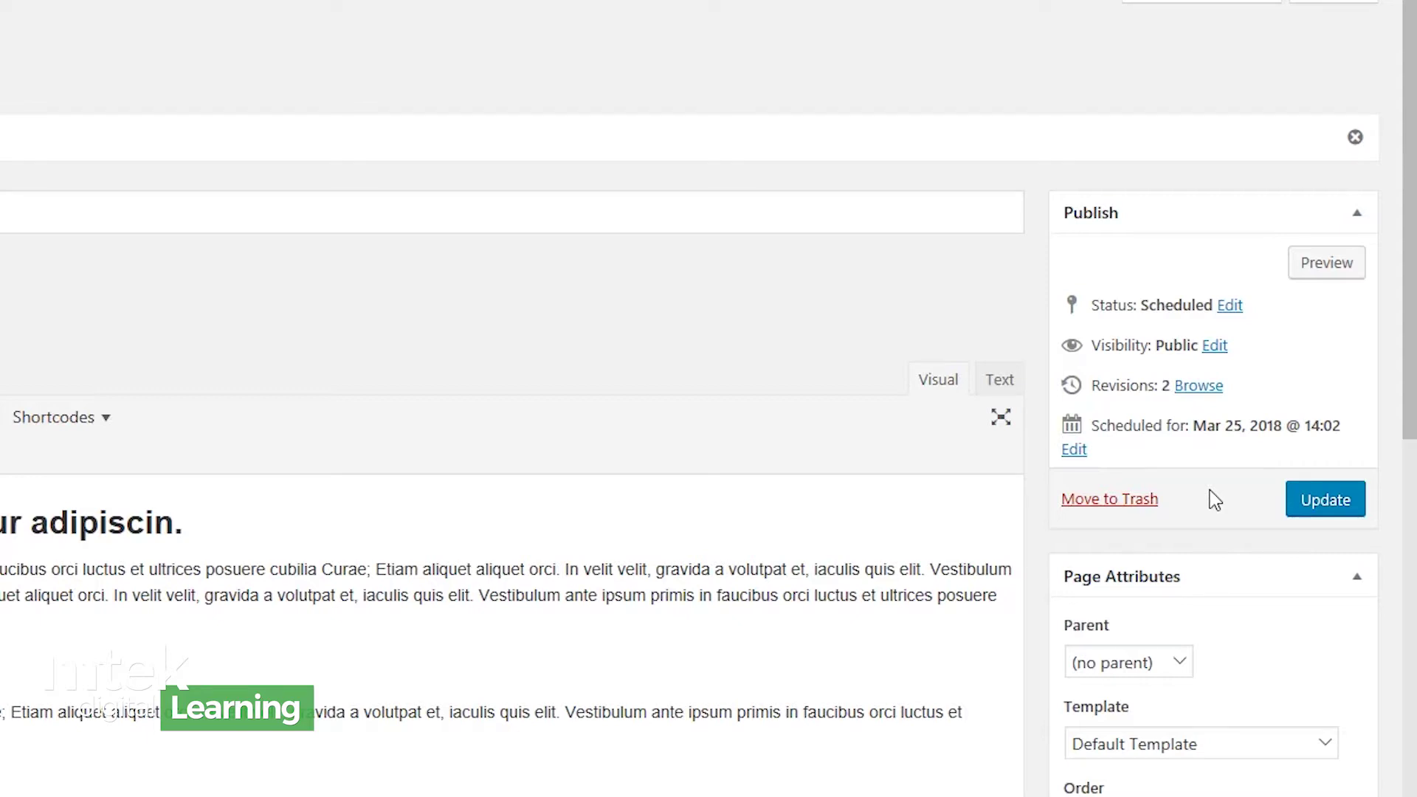
Open the revision comparison view for Demo New Page
left_click_drag(1092, 384, 1167, 385)
left_click(1260, 381)
left_click(1199, 389)
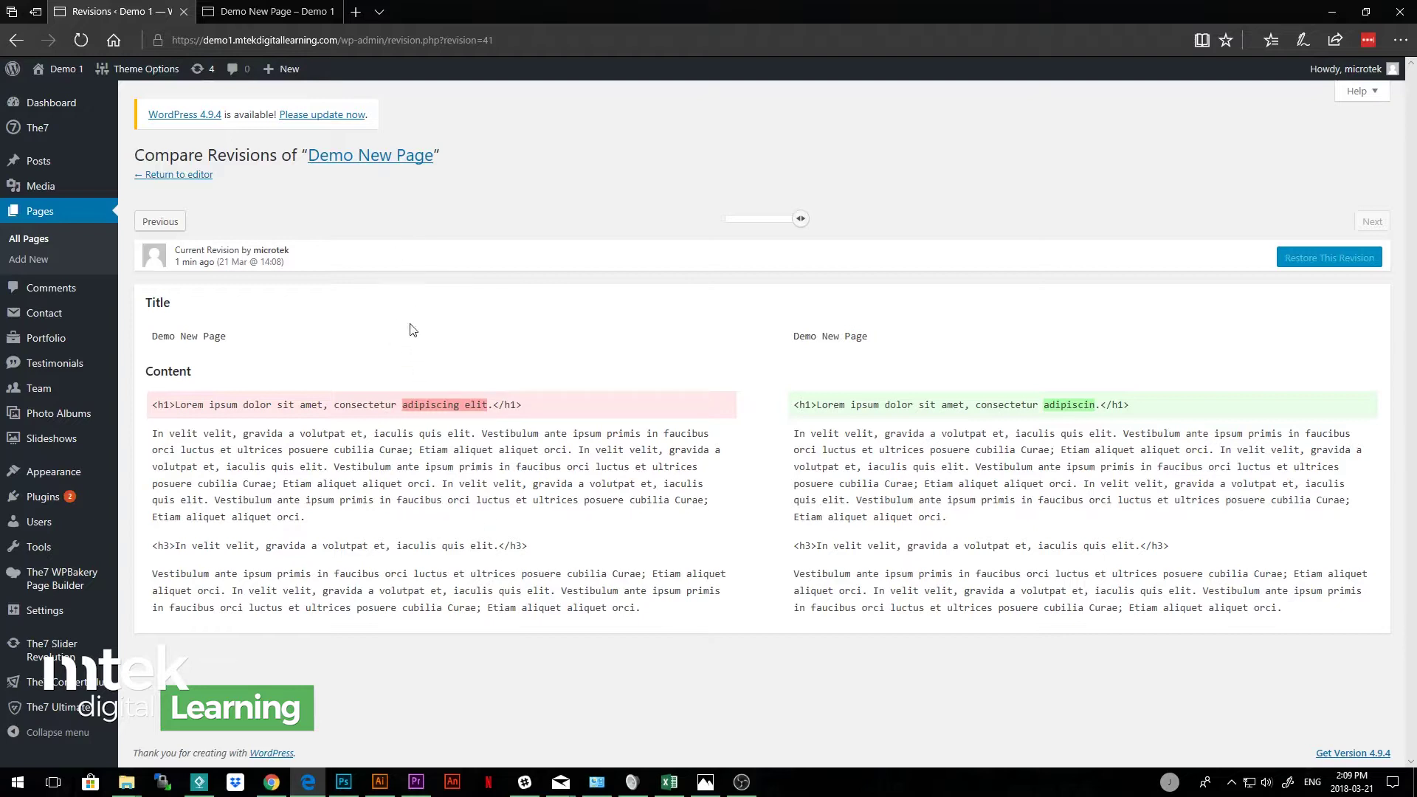
Compare the heading changes, then slide back to the 21 Mar @ 14:00 revision
left_click_drag(405, 400, 488, 404)
left_click(658, 389)
left_click_drag(487, 406, 452, 404)
left_click_drag(1048, 405, 1098, 403)
left_click_drag(401, 404, 489, 404)
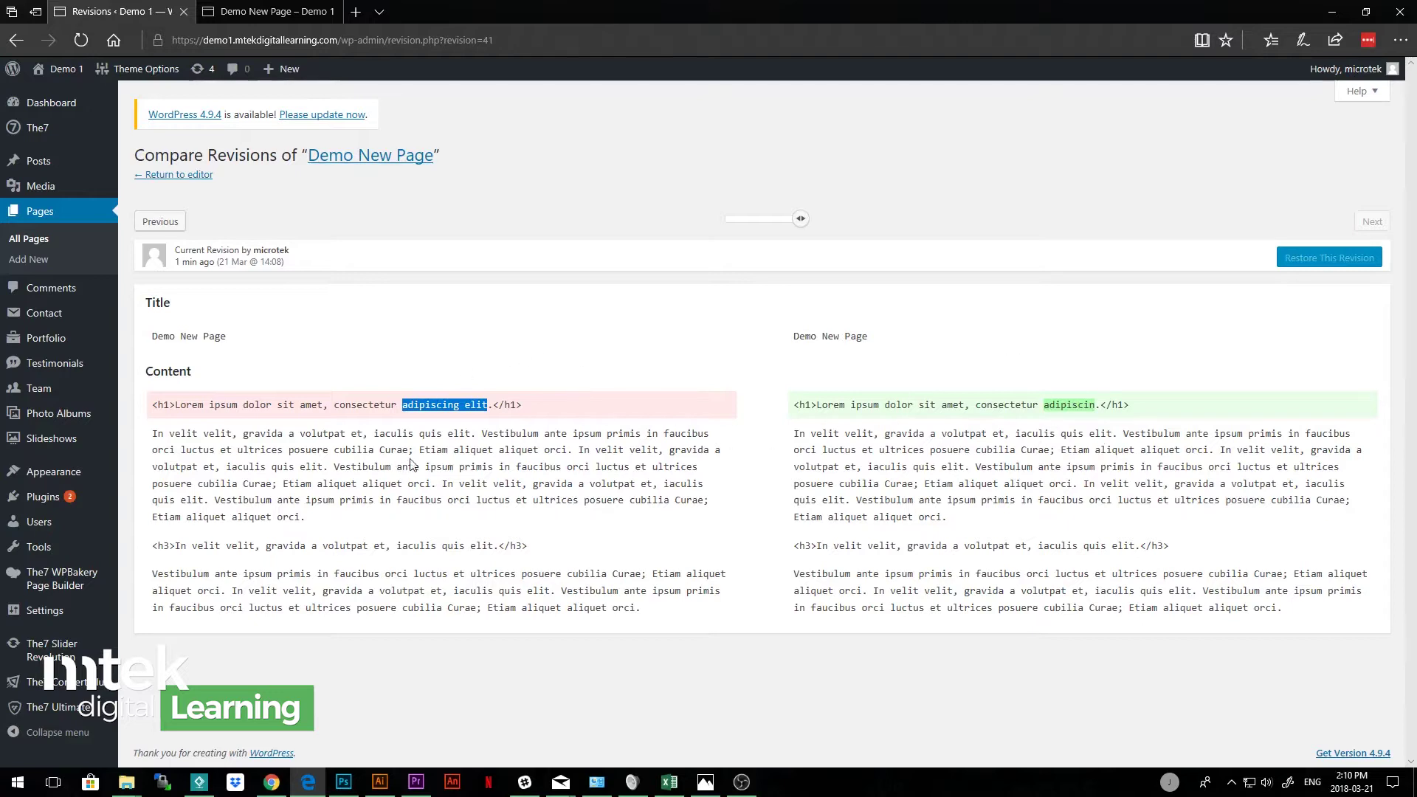
left_click_drag(800, 219, 747, 221)
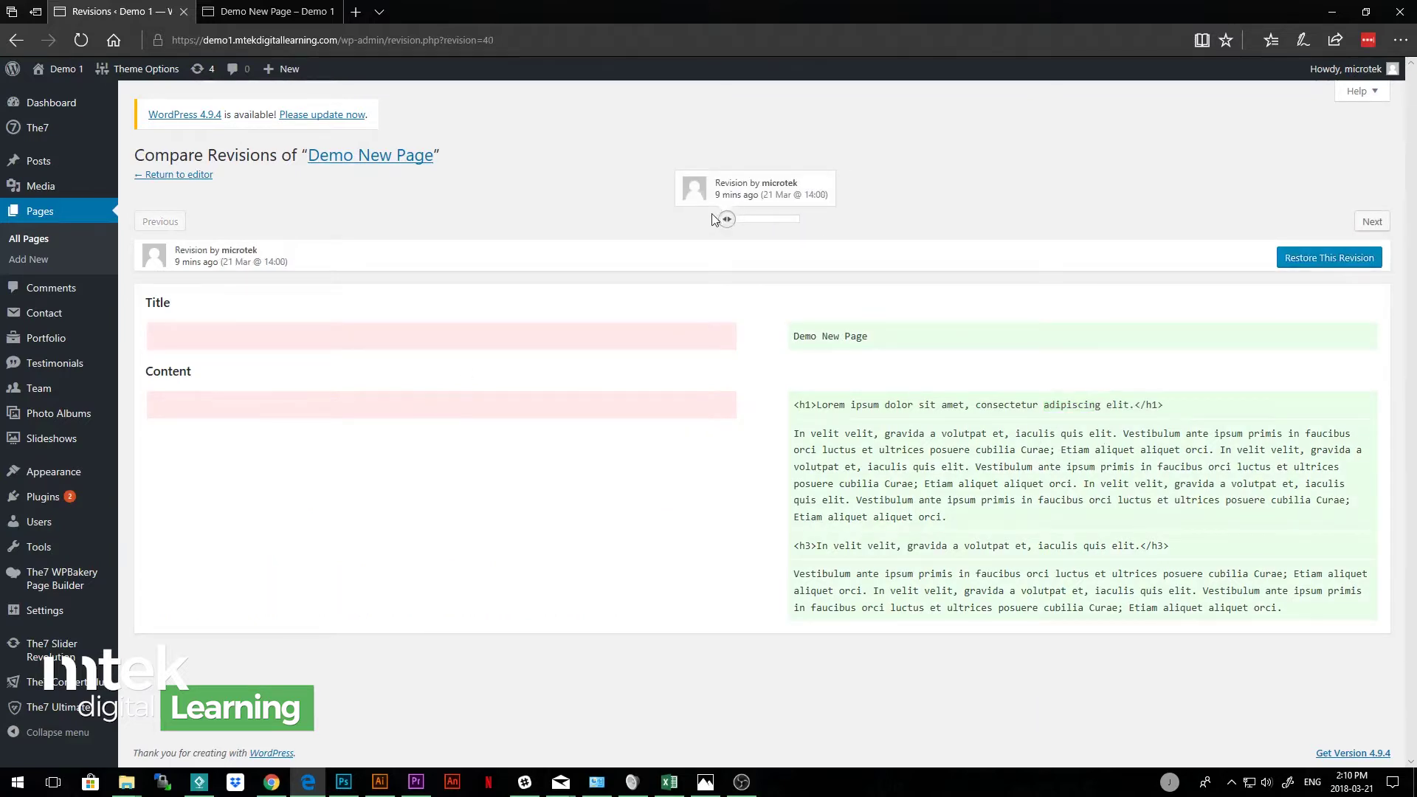
Restore the 21 Mar 14:00 revision so the heading ends in 'adipiscing elit.' again
left_click(1319, 265)
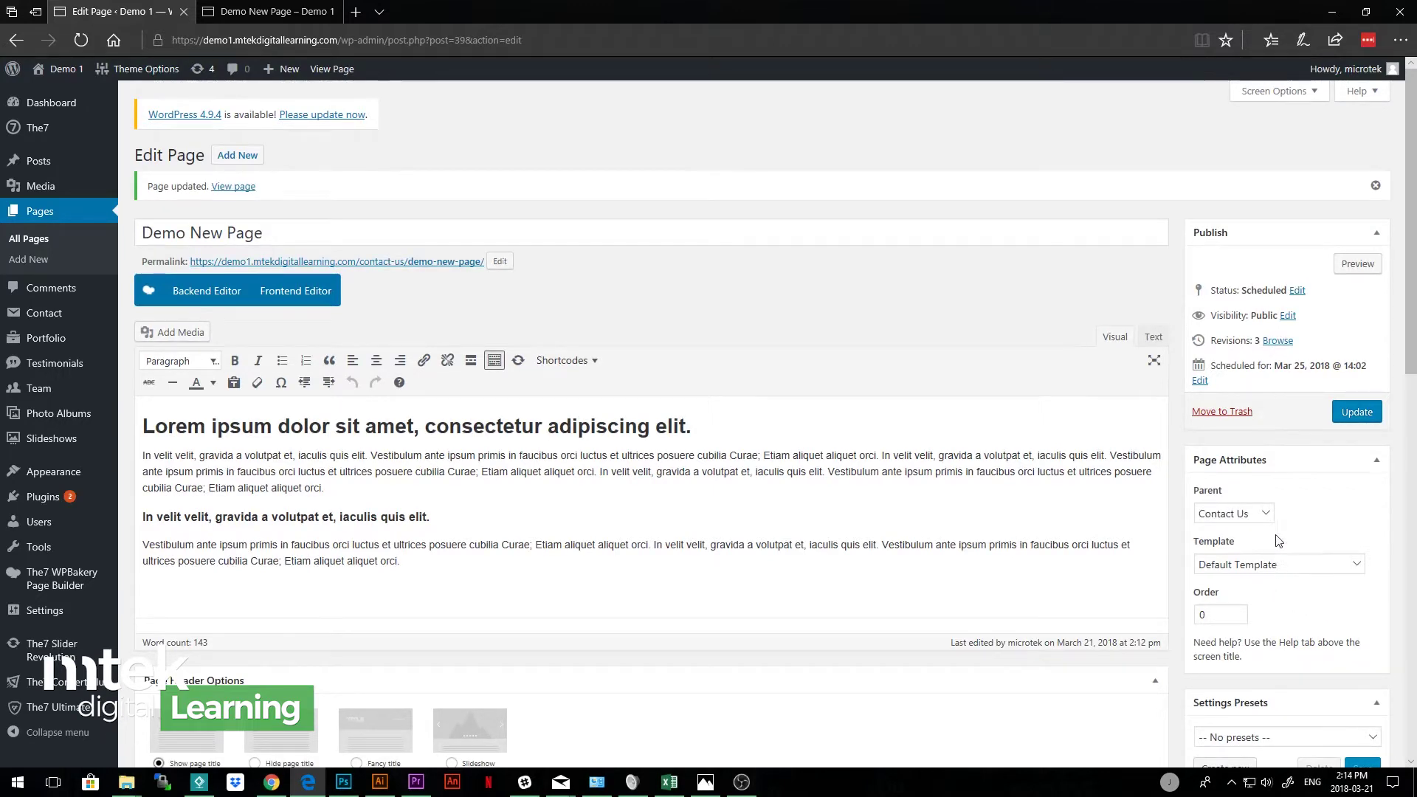
Scroll through the page editor to review the remaining page settings and revisions
scroll(1270, 531, "down", 3)
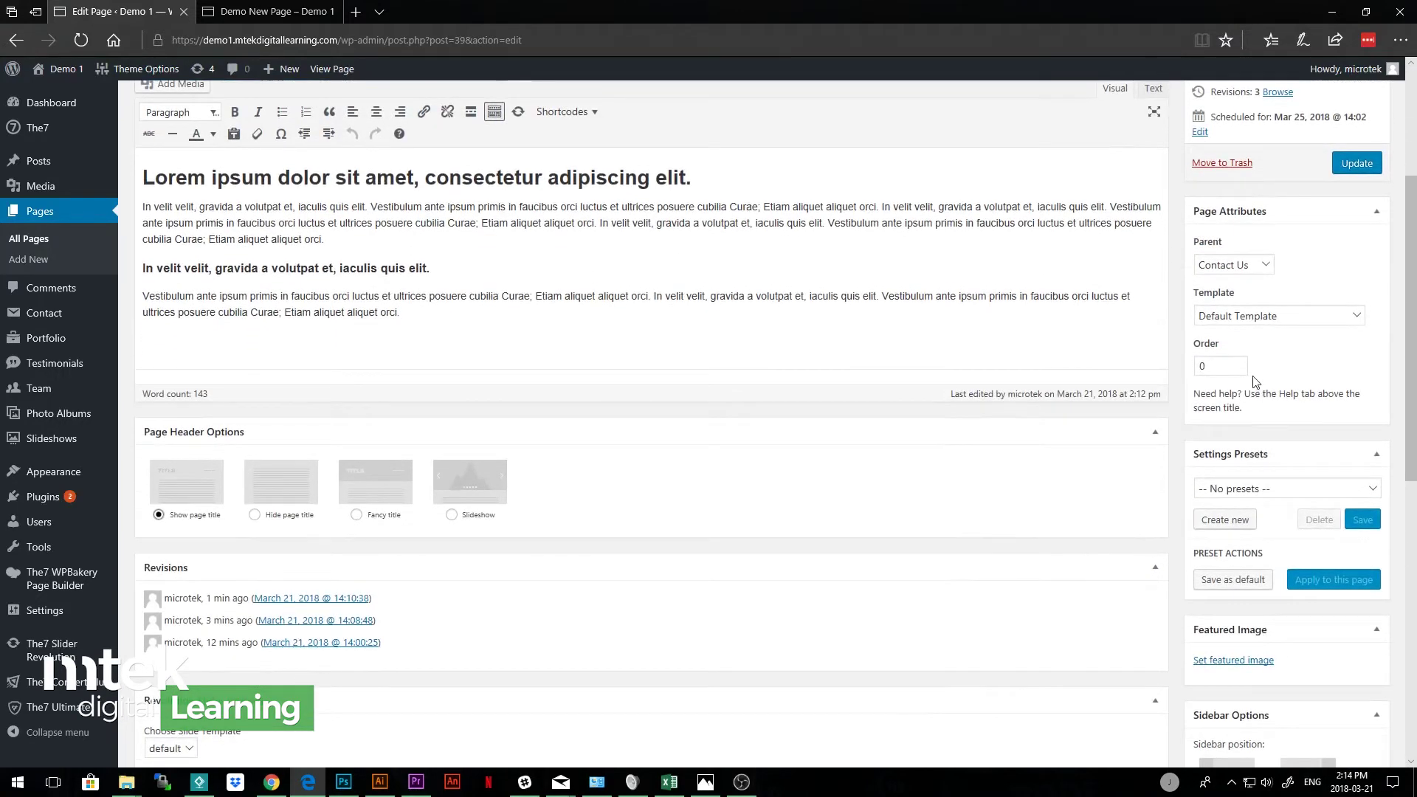
scroll(1258, 391, "up", 3)
scroll(1277, 421, "down", 7)
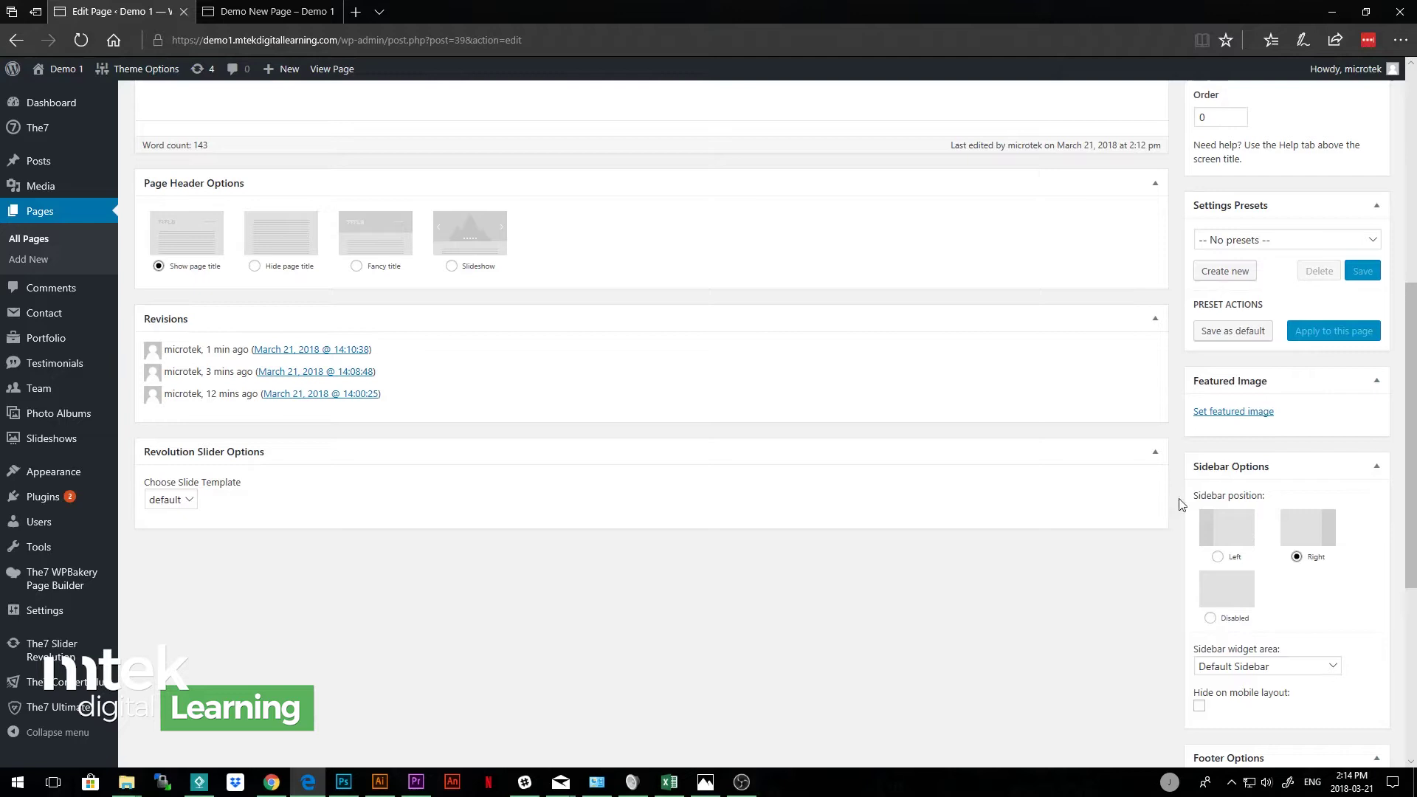
scroll(1299, 606, "down", 3)
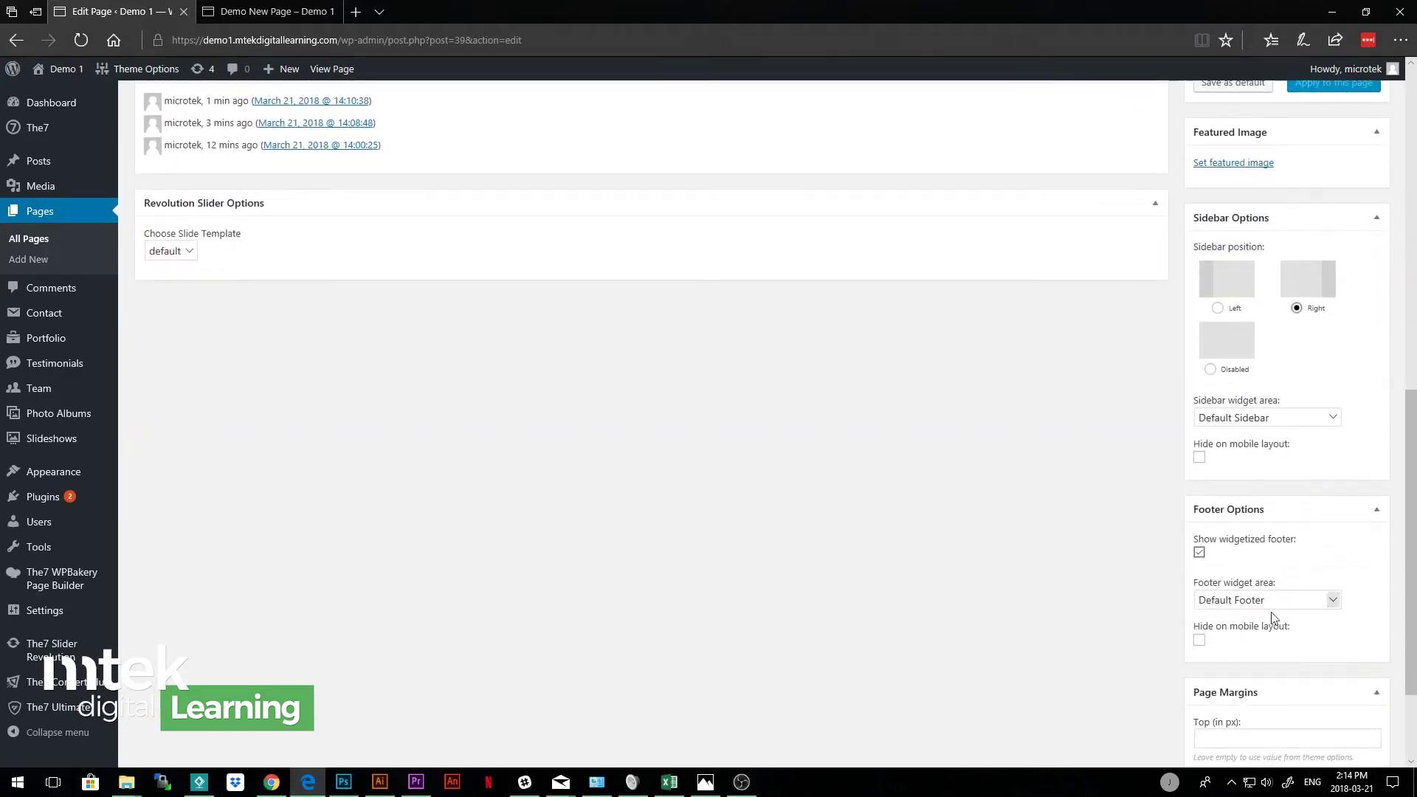
scroll(1272, 617, "down", 2)
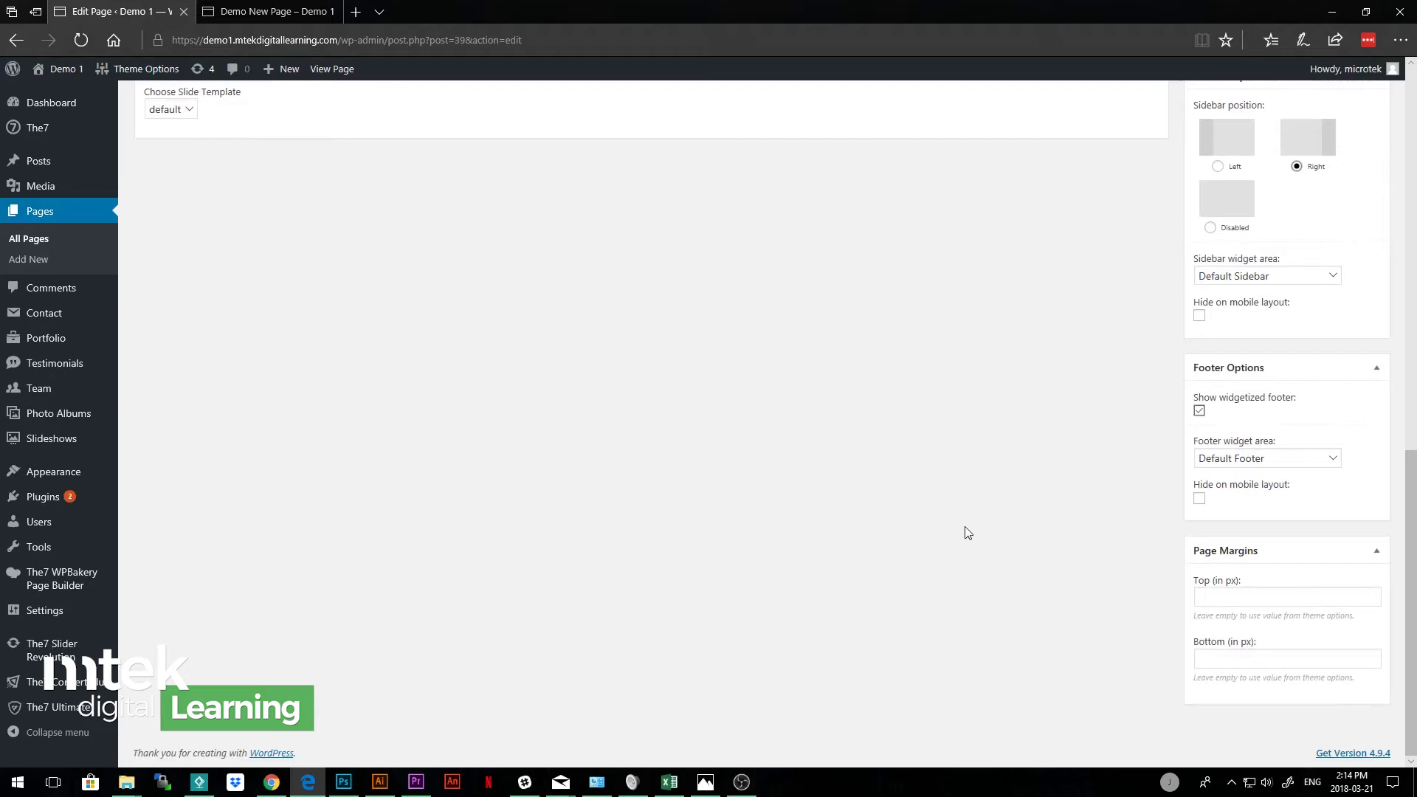
scroll(687, 428, "up", 11)
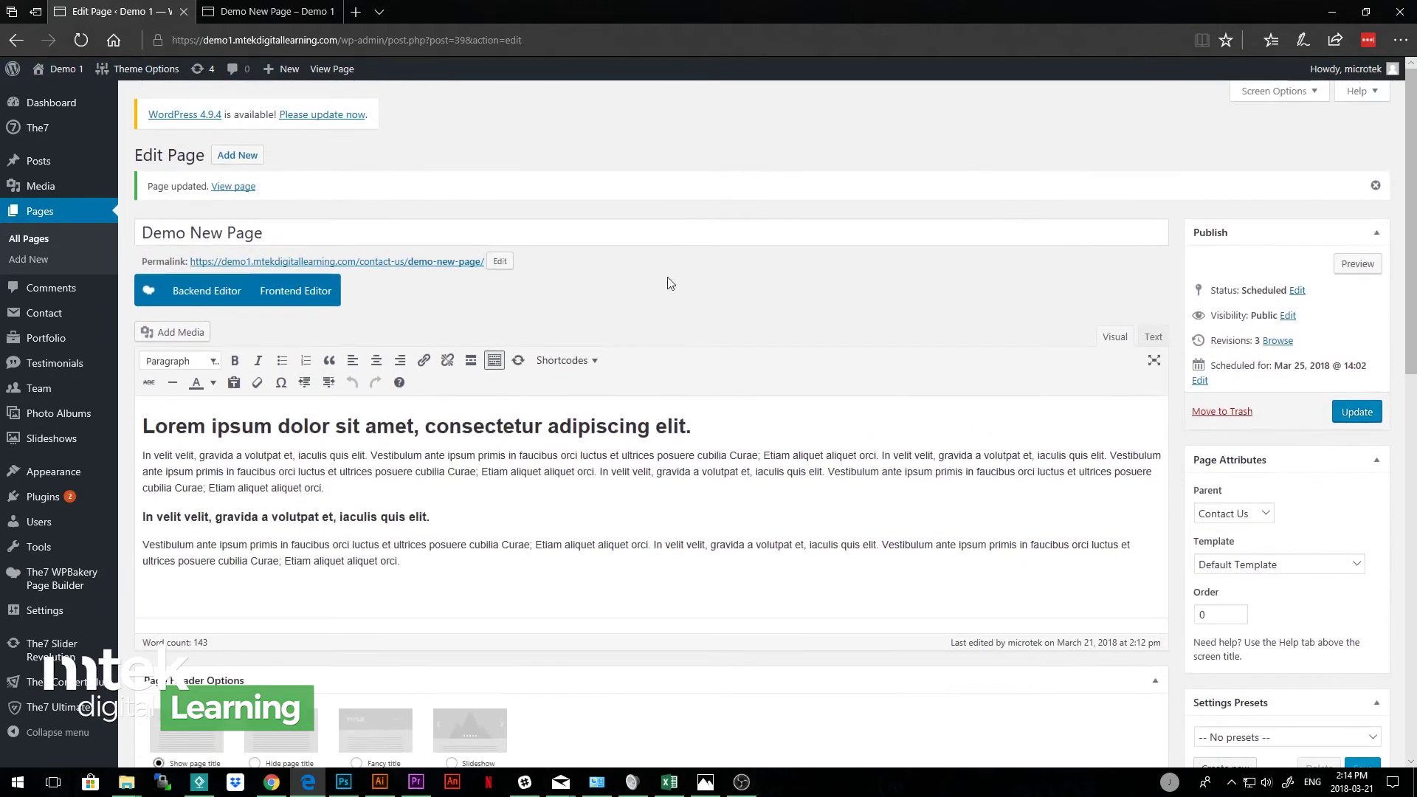
scroll(661, 292, "down", 4)
scroll(647, 303, "down", 2)
scroll(699, 395, "up", 7)
scroll(443, 443, "down", 3)
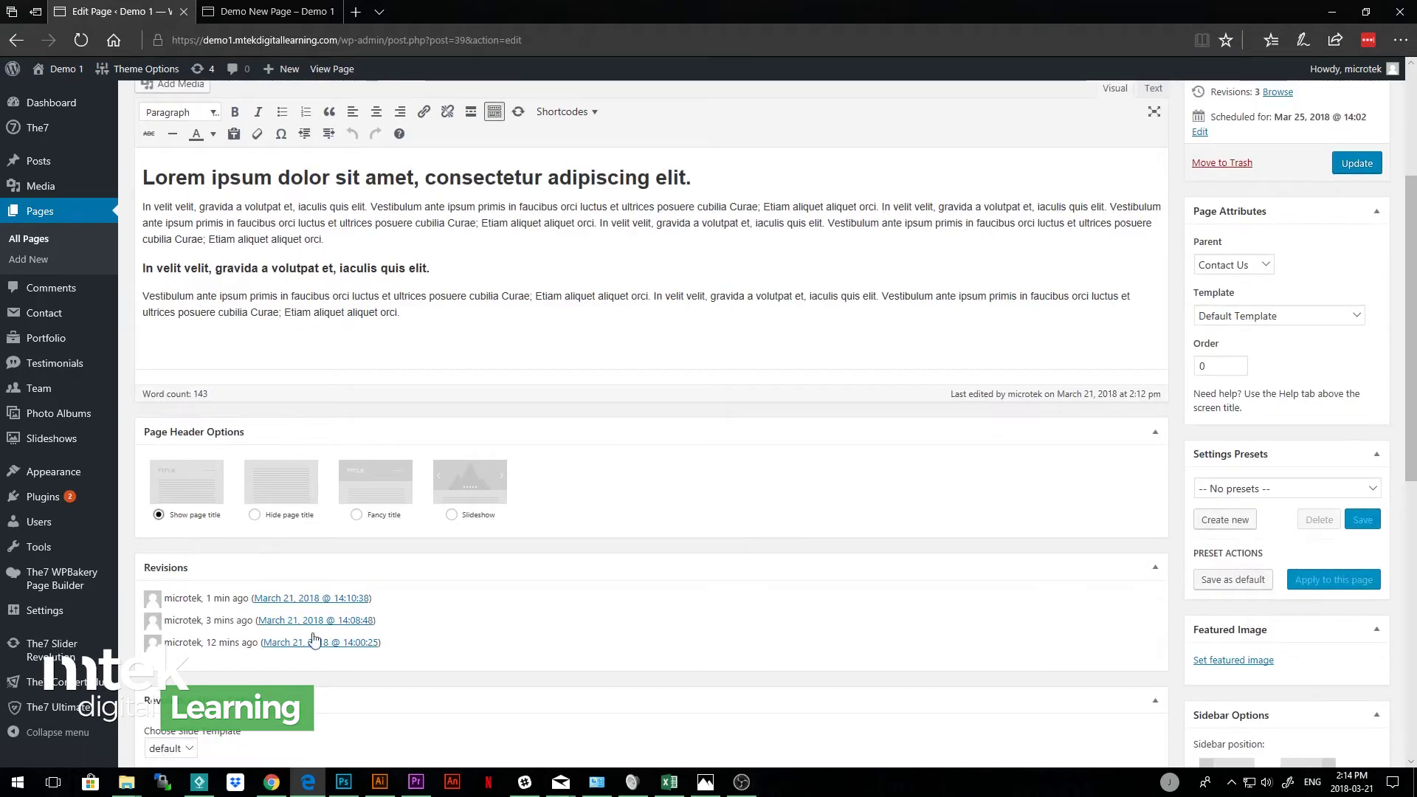